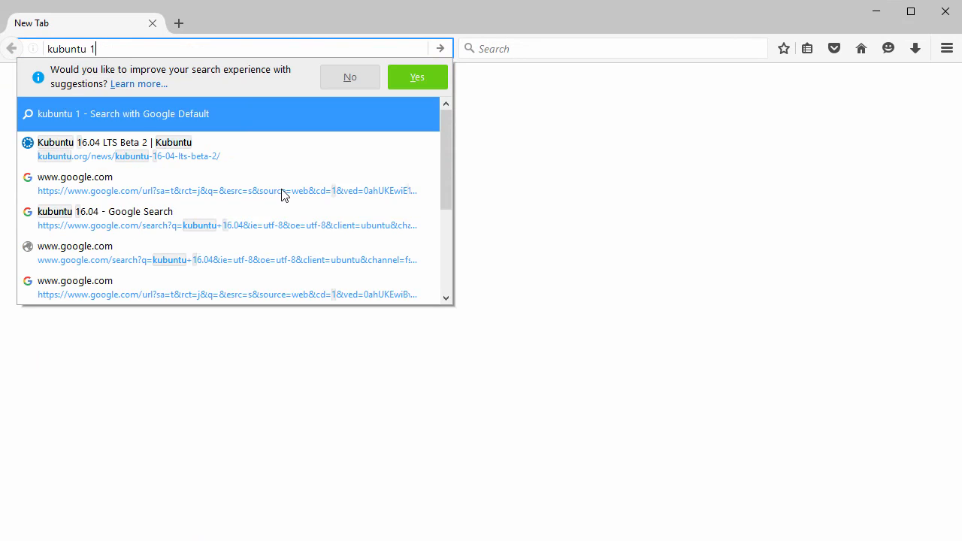
Search the web for kubuntu 16.04 and open the Kubuntu 16.04 (Xenial Xerus) Beta 2 CdImage page
key(Return)
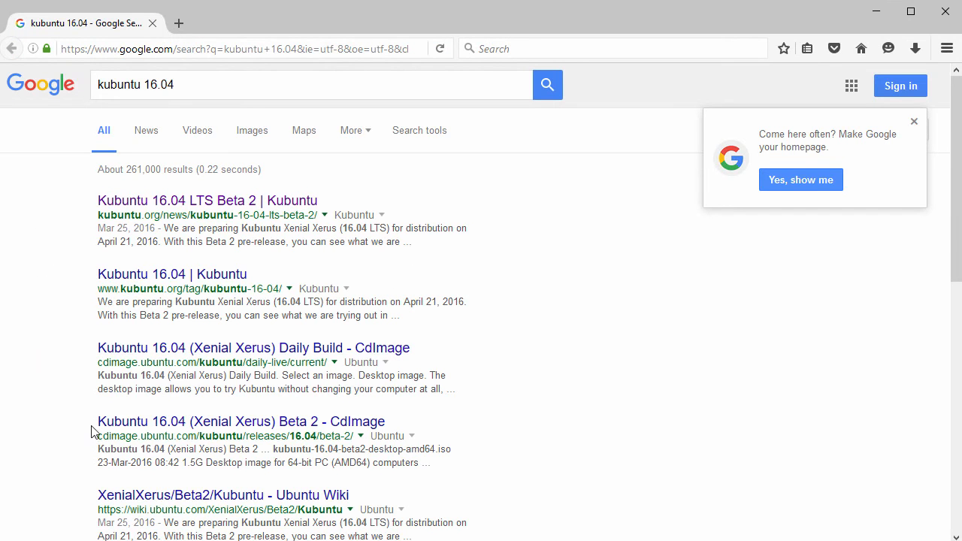
drag(95, 423, 389, 434)
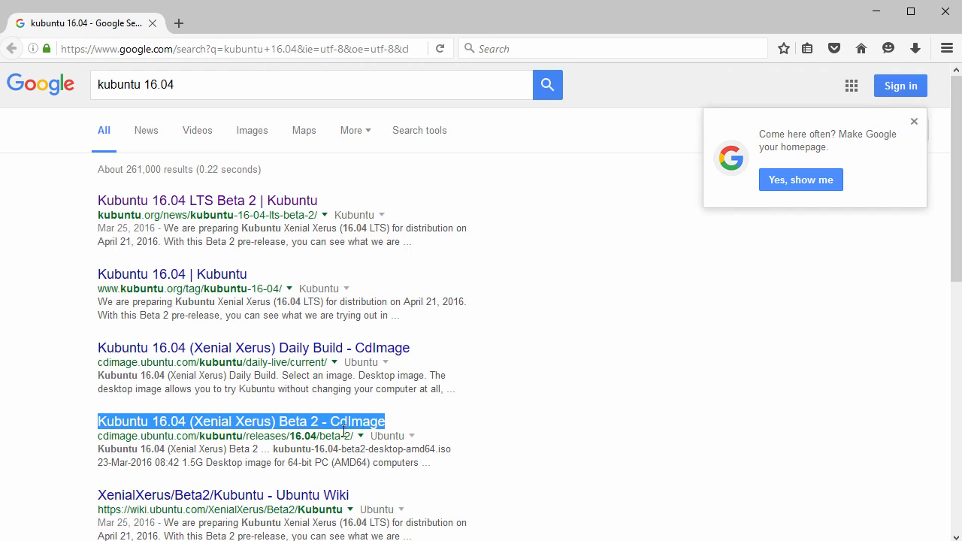
click(217, 431)
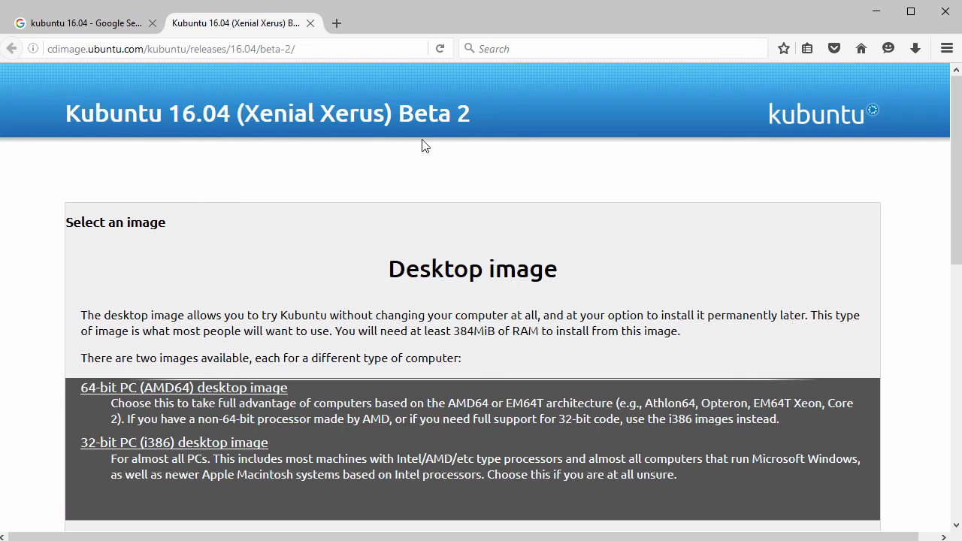
Bring up the download prompt for kubuntu-16.04-beta2-desktop-amd64.iso from the file list and cancel it
scroll(363, 230, down, 5)
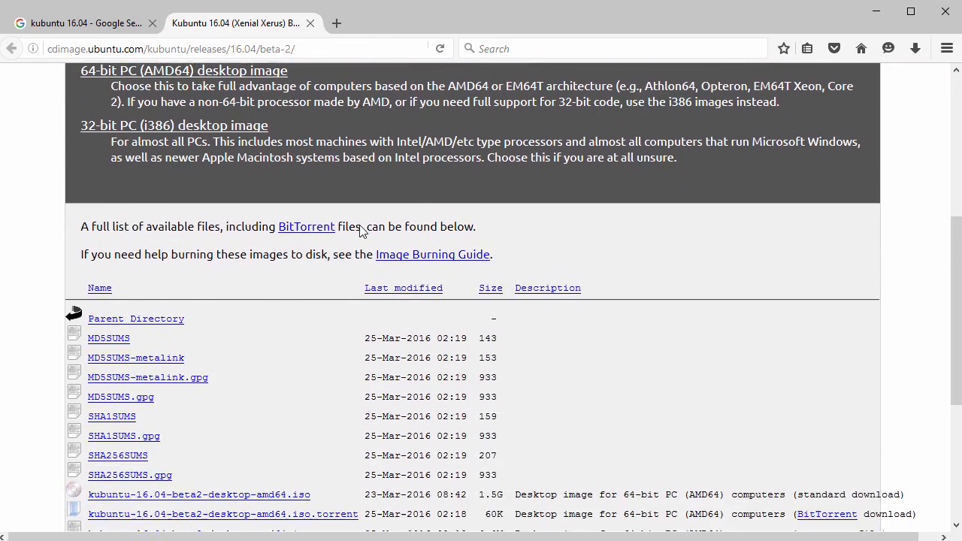
scroll(361, 230, down, 4)
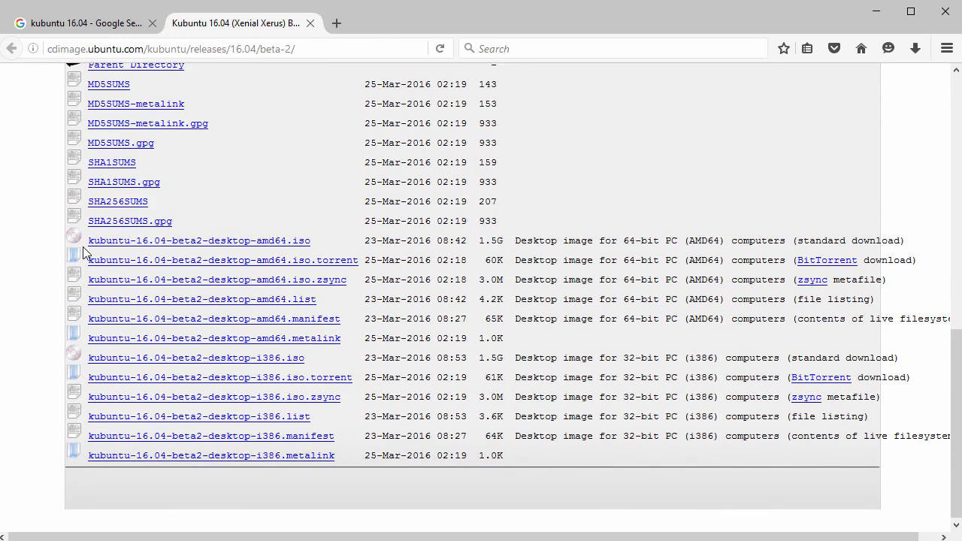
drag(89, 242, 308, 243)
click(280, 245)
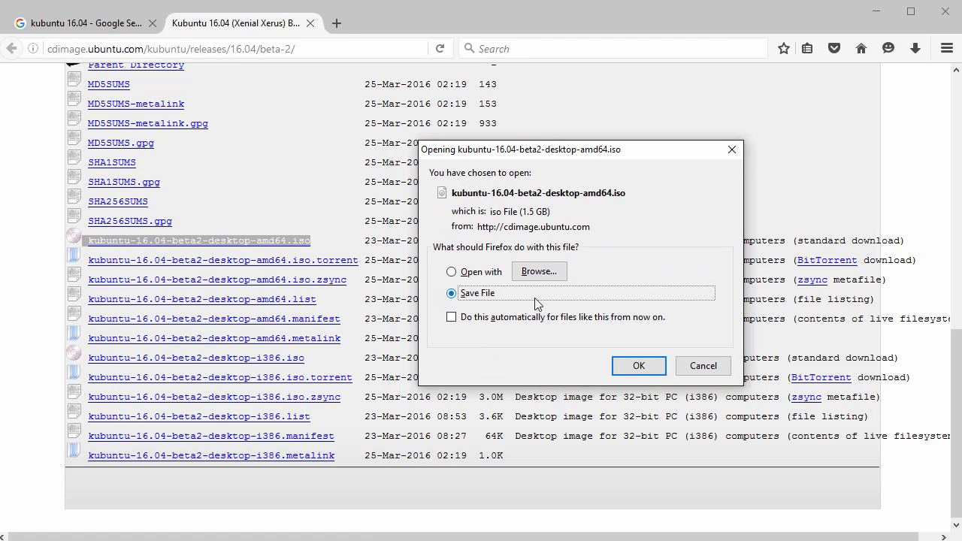
click(703, 367)
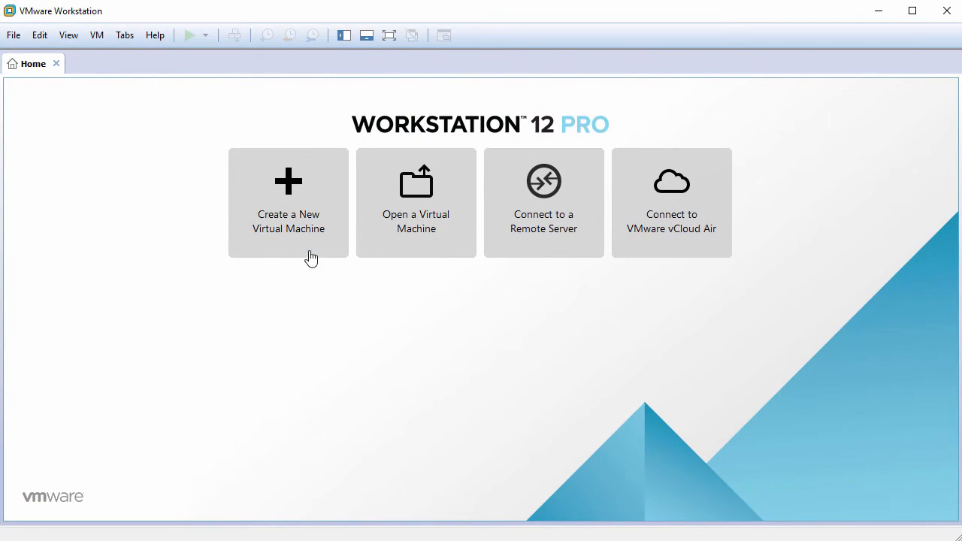
In VMware Workstation, start a new virtual machine with the Typical configuration and choose to install the operating system later
click(12, 38)
click(48, 57)
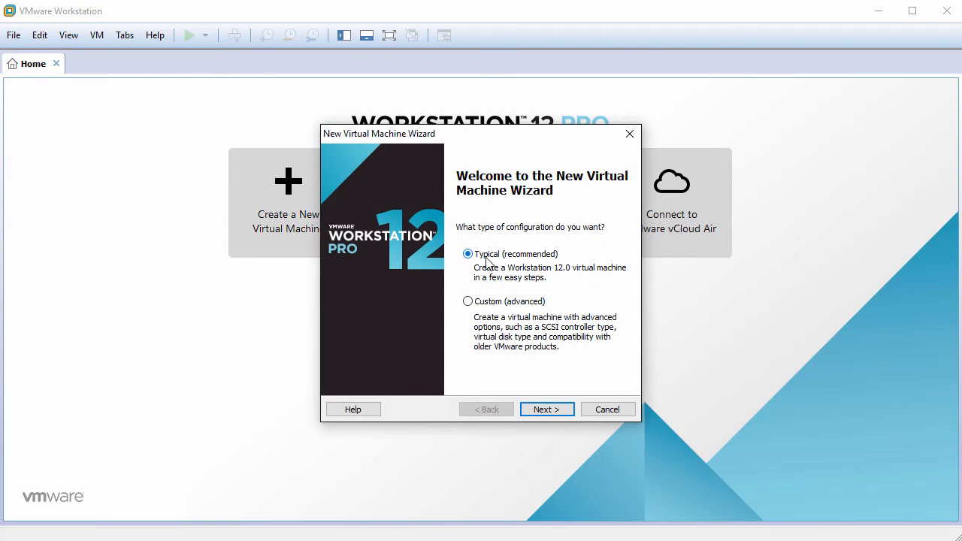
click(543, 407)
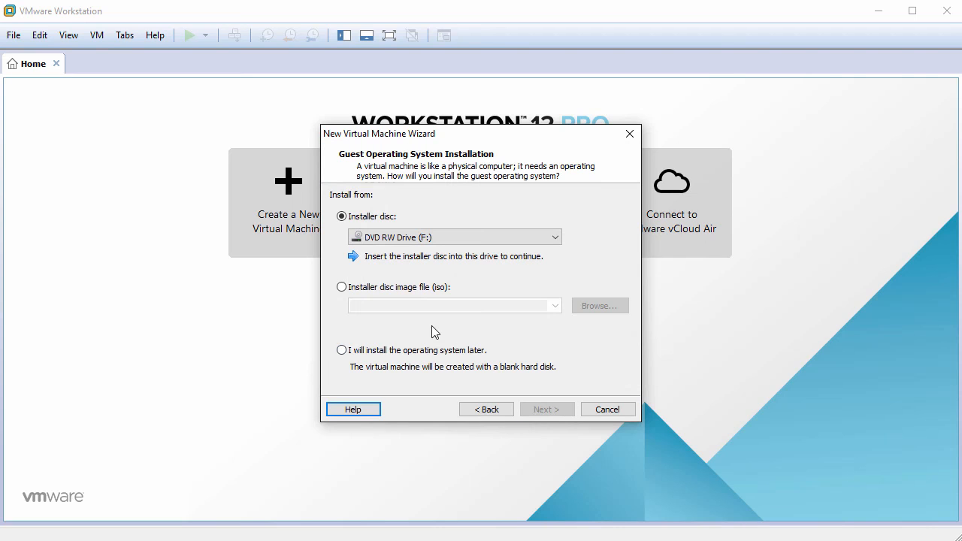
click(369, 352)
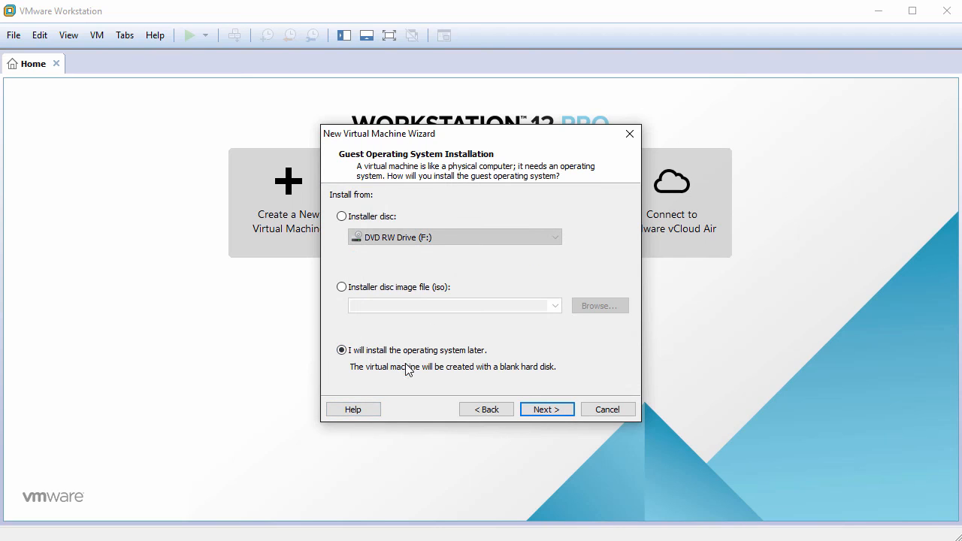
click(549, 411)
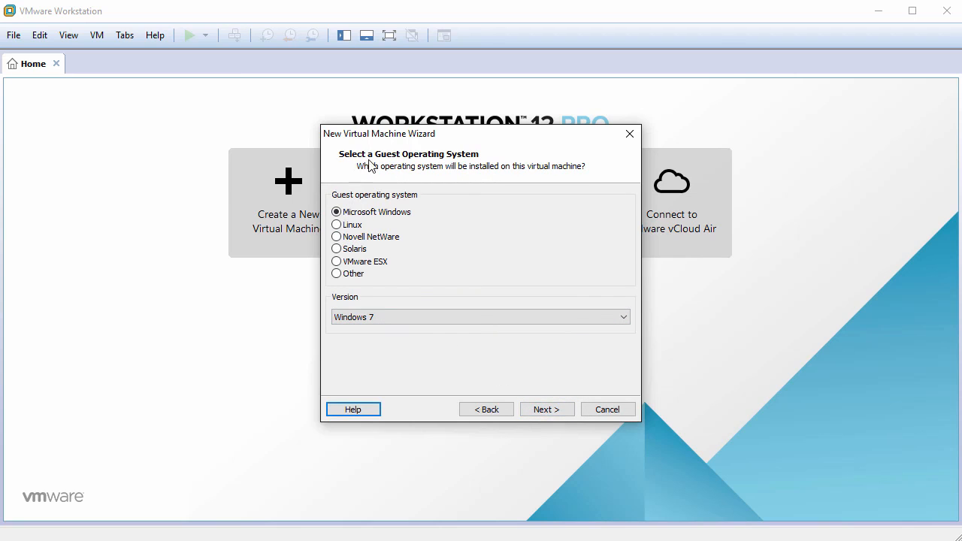
Choose Linux as the guest operating system with Ubuntu 64-bit as its version
click(337, 225)
click(381, 316)
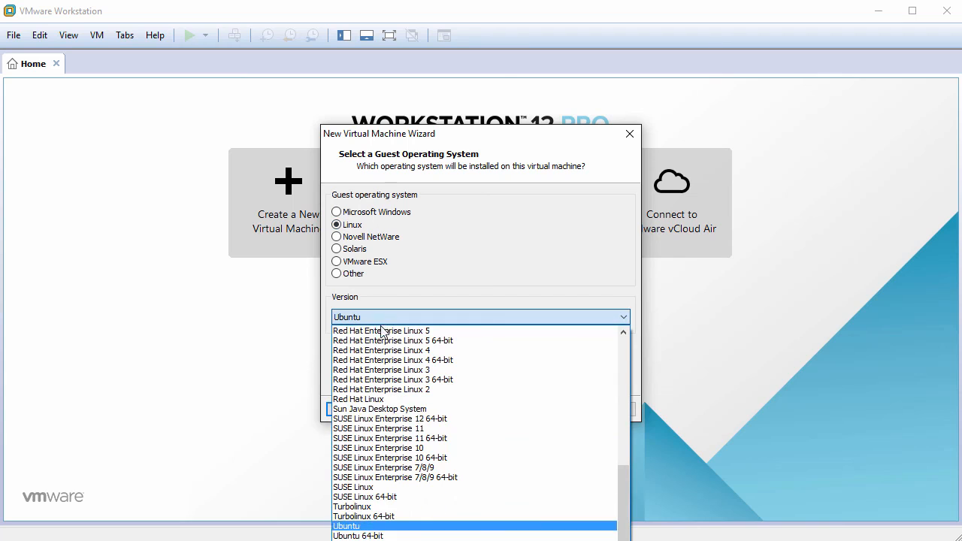
click(389, 531)
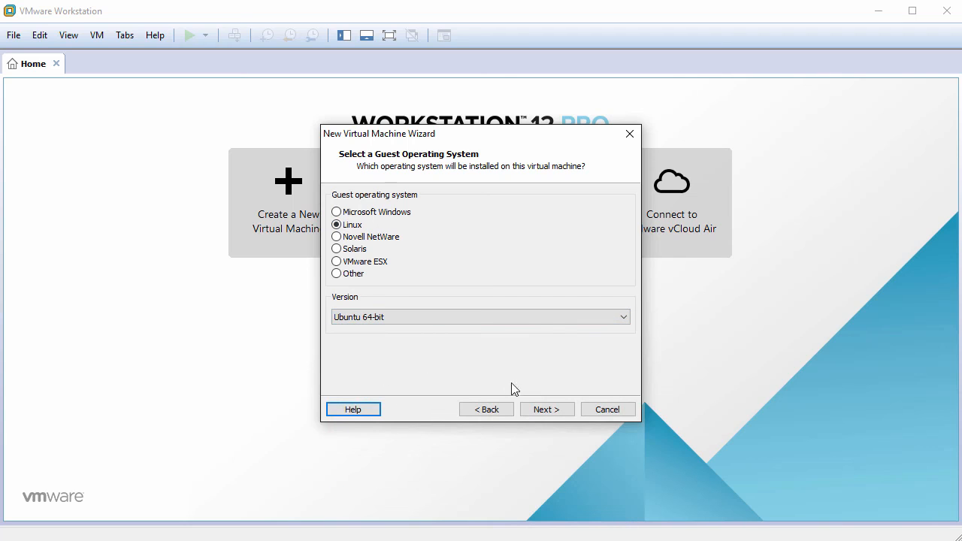
click(546, 411)
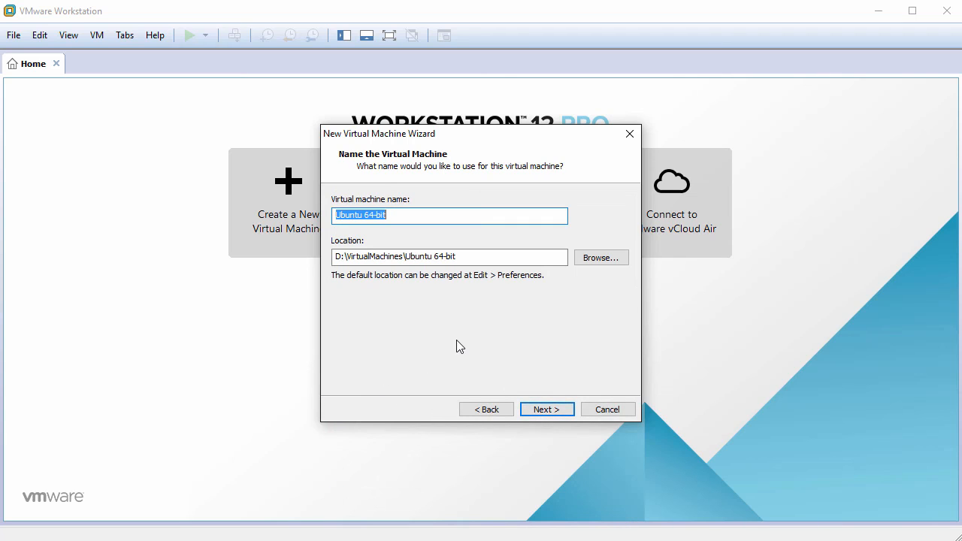
Name the virtual machine Kubuntu16.04 and keep the location suggested for it
text(Ku)
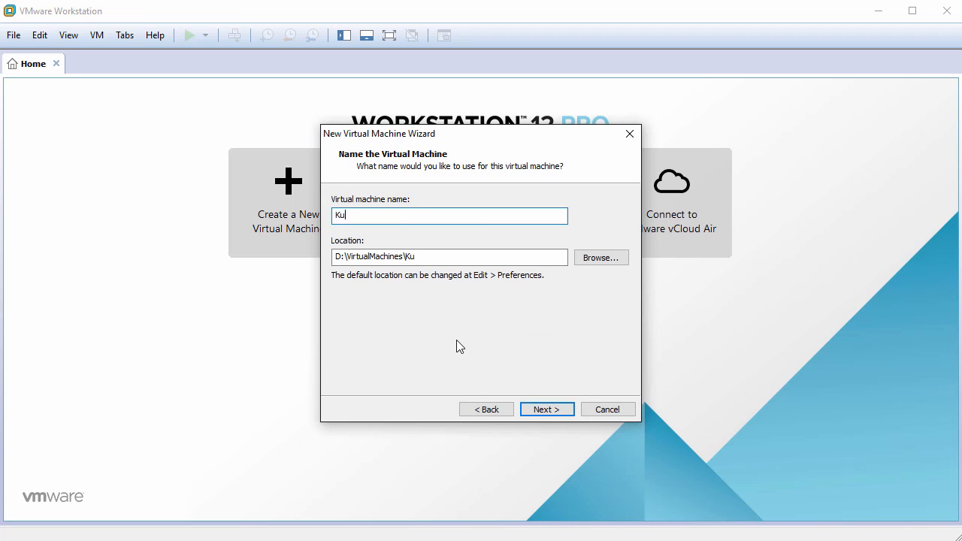
text(buntu16.04)
click(546, 408)
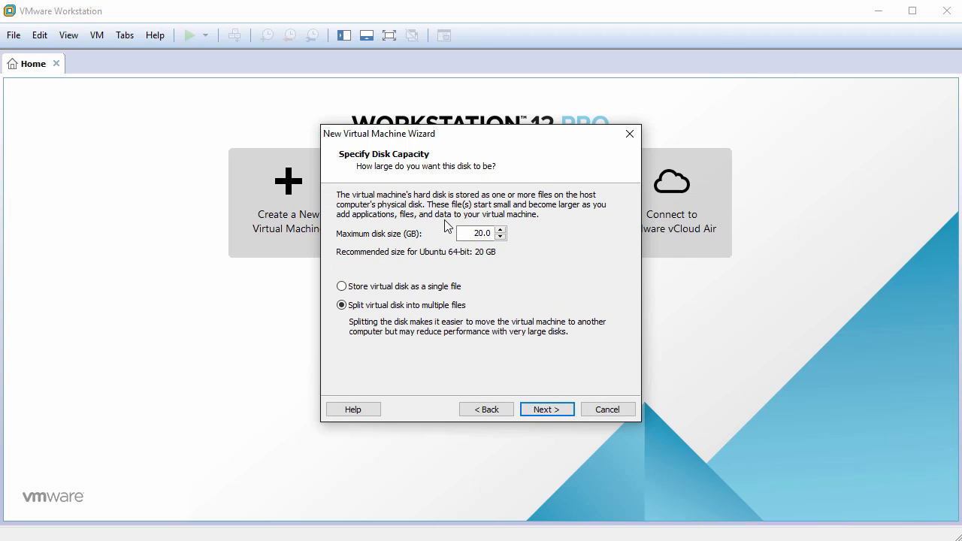
Set the maximum disk size to 60 GB and store the virtual disk as a single file
key(ctrl+a)
text(60)
click(368, 294)
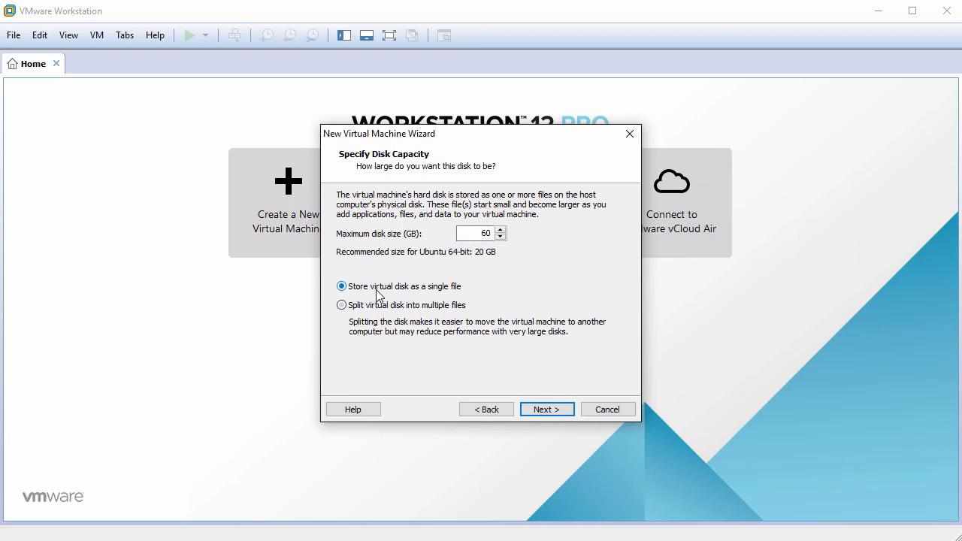
click(541, 413)
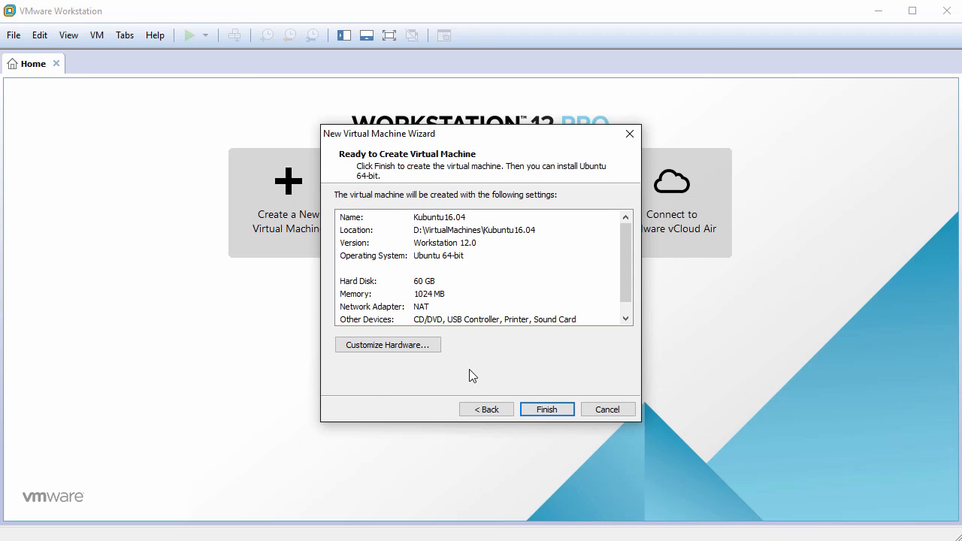
Customize the virtual machine's hardware by setting its memory to 2 GB
click(401, 350)
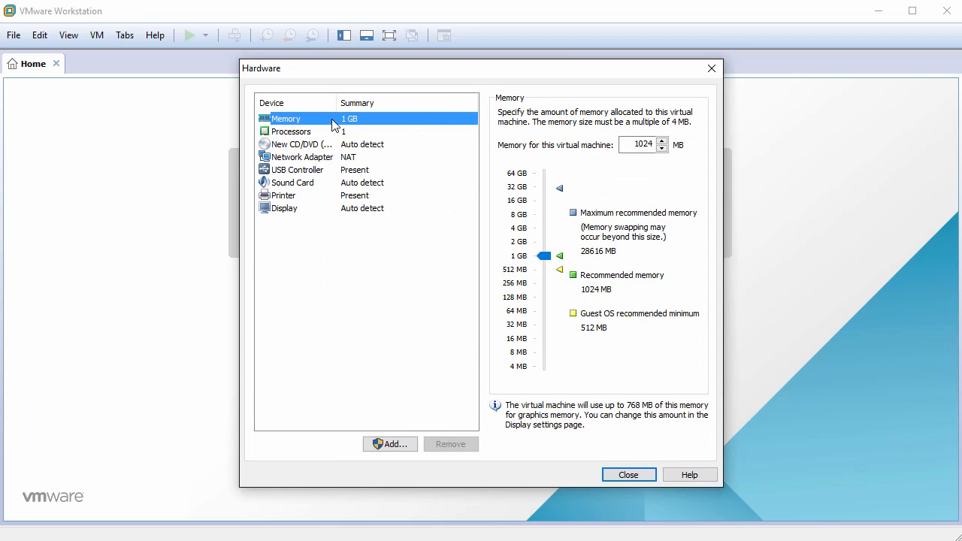
double_click(645, 146)
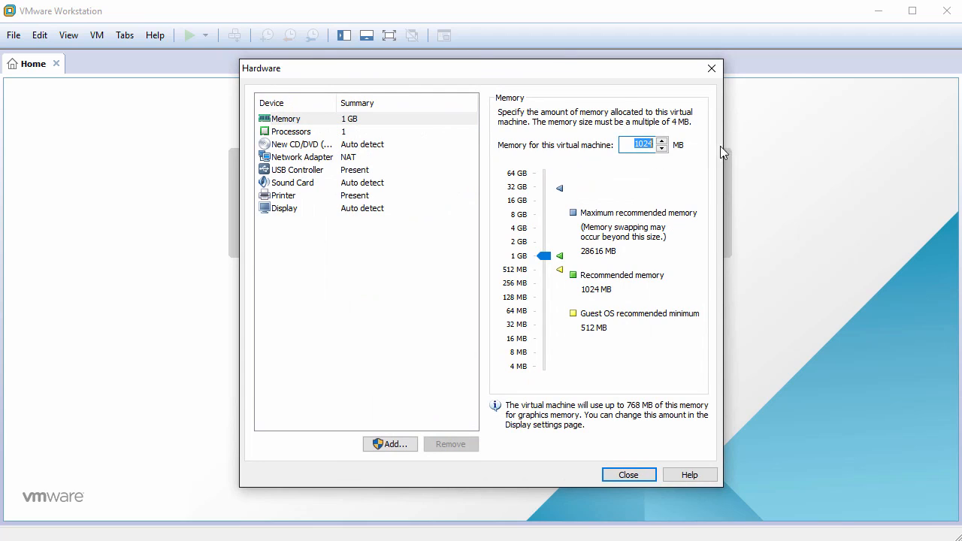
text(2048)
Make the CD/DVD drive use the ISO image kubuntu-16.04-beta2-desktop-amd64.iso from the Downloads folder
click(296, 146)
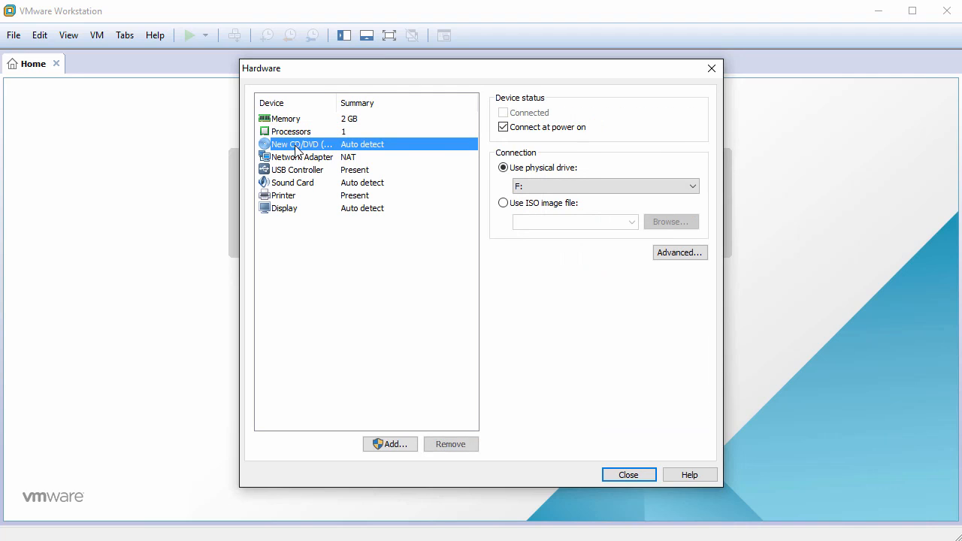
click(503, 203)
click(671, 222)
click(475, 185)
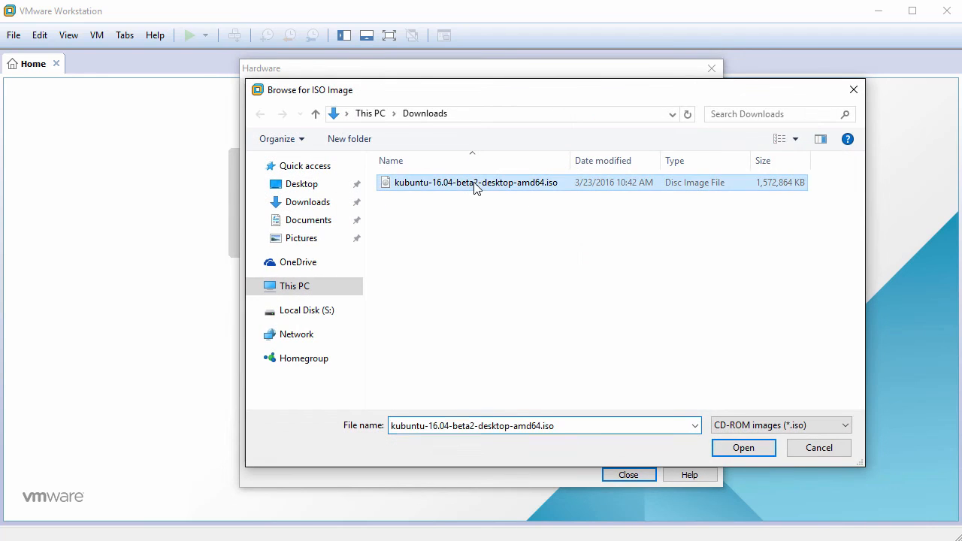
click(742, 448)
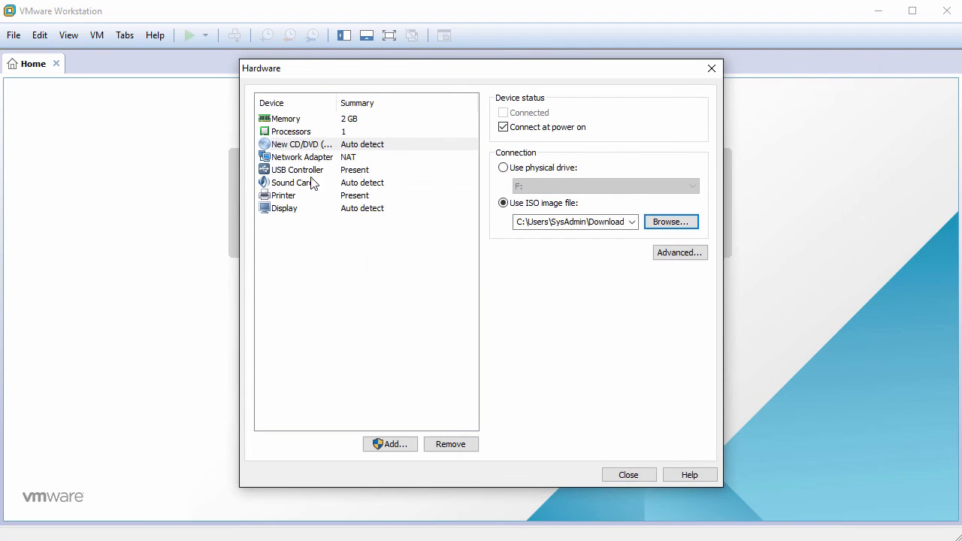
Remove the USB controller, sound card and printer from the virtual machine's hardware and close the hardware settings
click(309, 171)
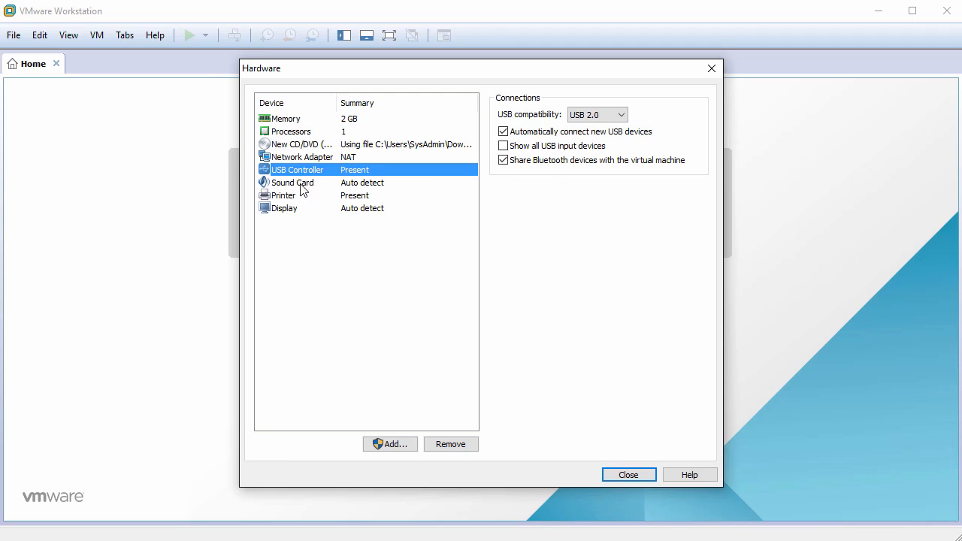
click(303, 185)
click(294, 198)
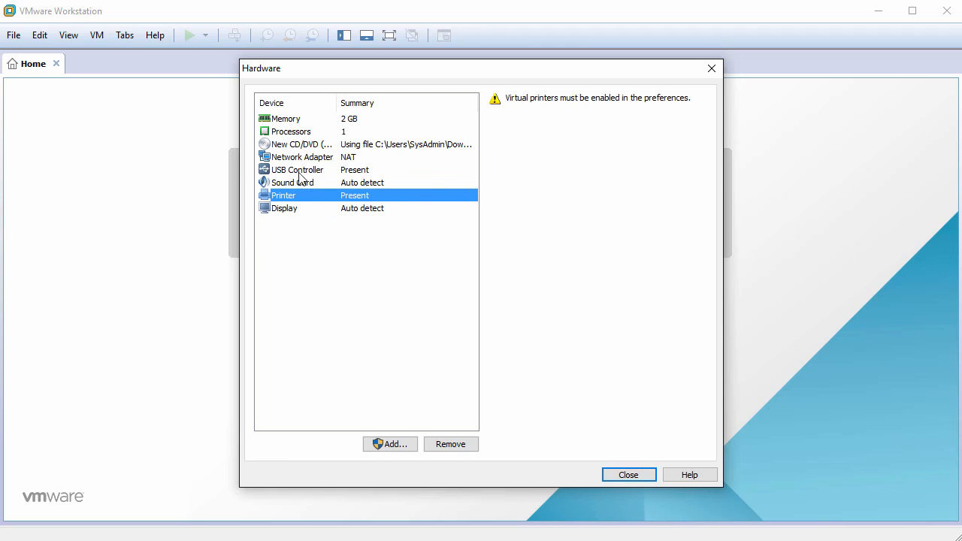
click(299, 172)
click(451, 443)
click(298, 174)
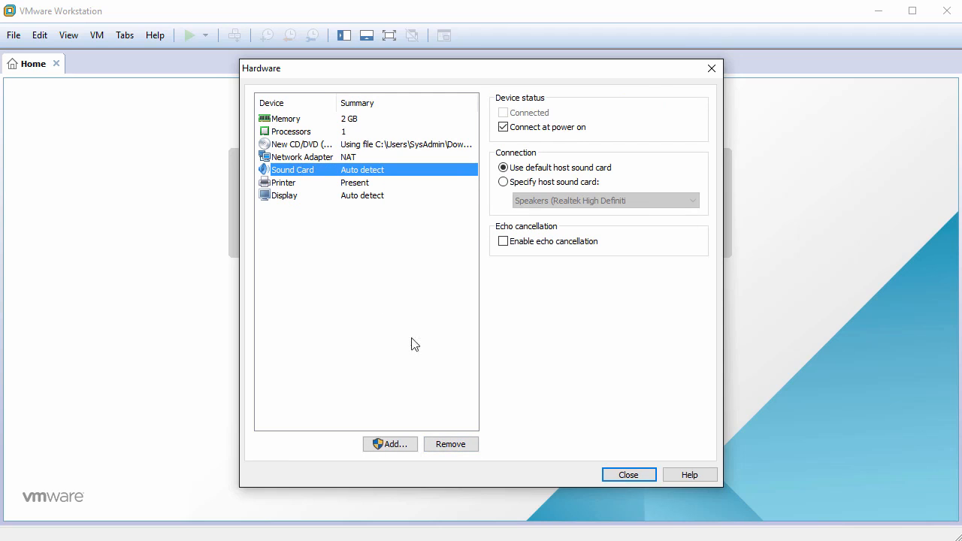
click(450, 444)
click(300, 175)
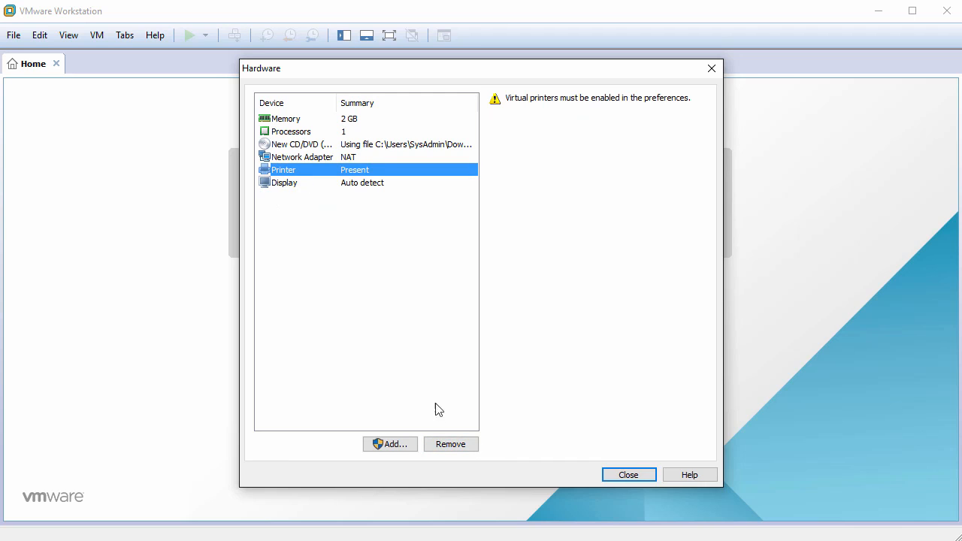
click(451, 445)
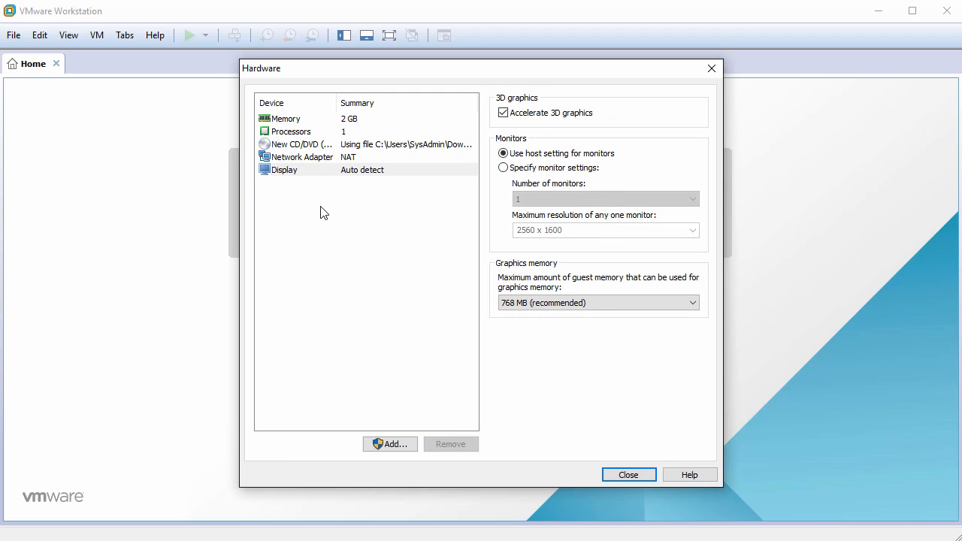
click(630, 476)
Finish creating the virtual machine, power it on and dismiss the installation hint bar
click(551, 411)
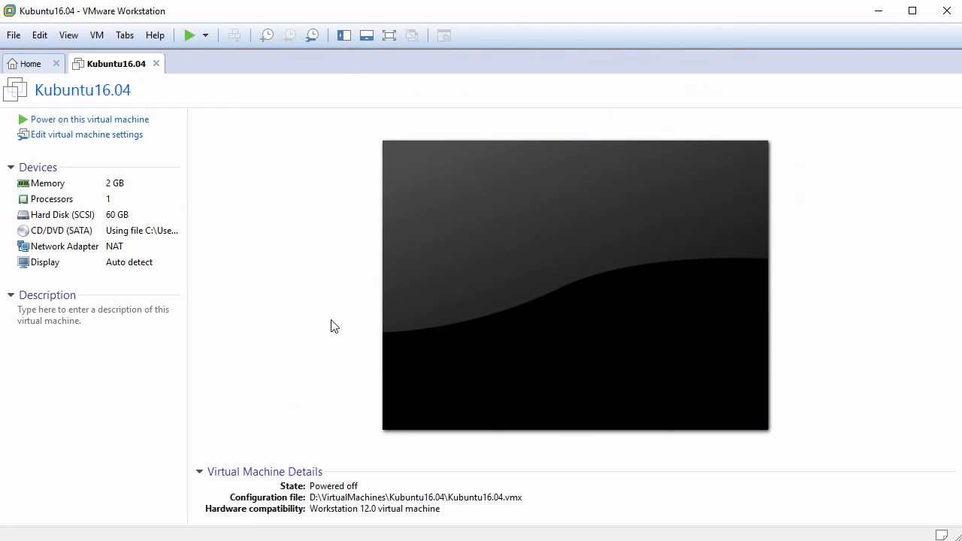
click(106, 120)
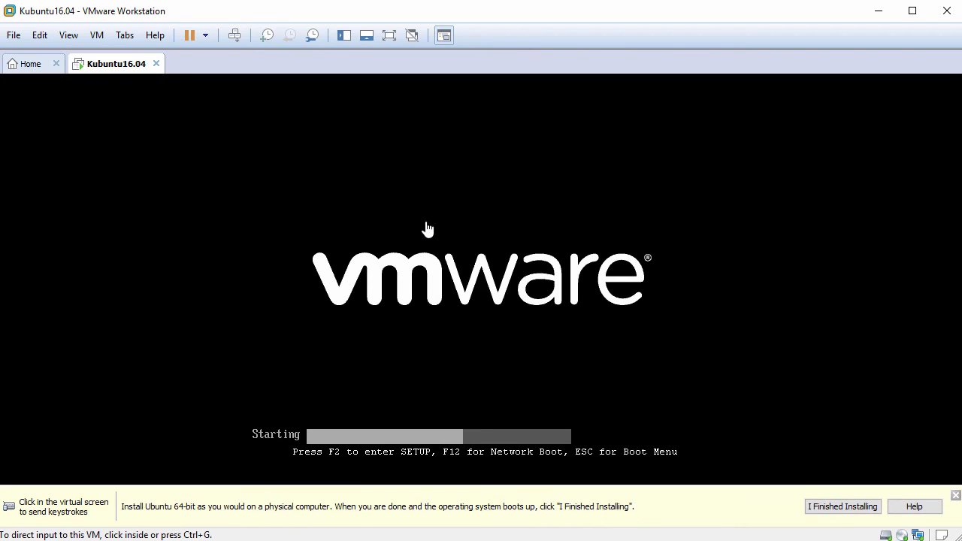
click(956, 497)
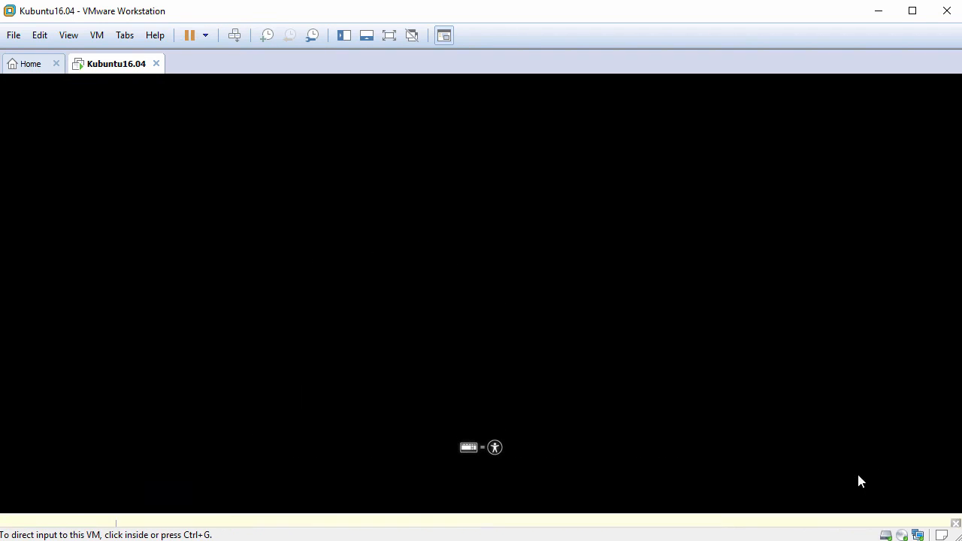
click(451, 207)
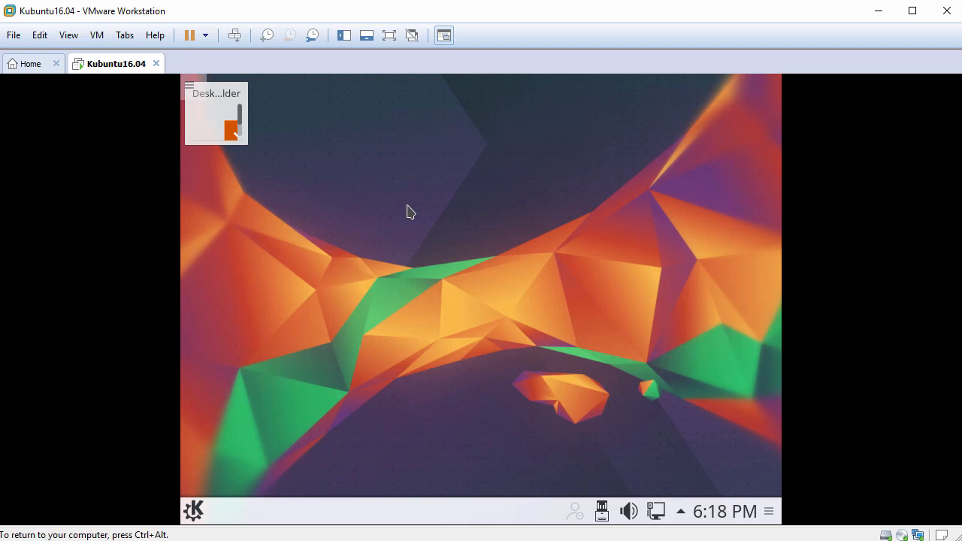
Launch the Kubuntu installer from the live desktop and continue with English as the install language
click(219, 130)
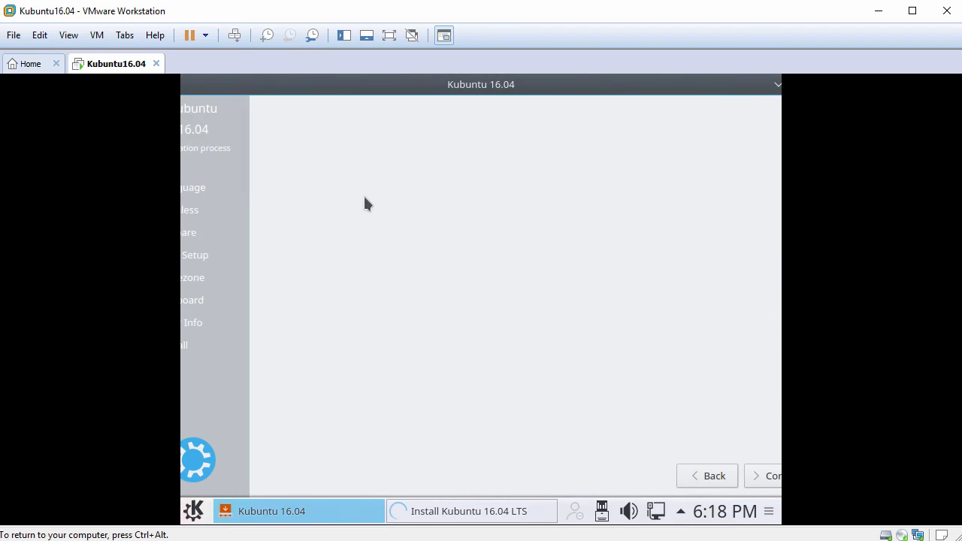
double_click(450, 89)
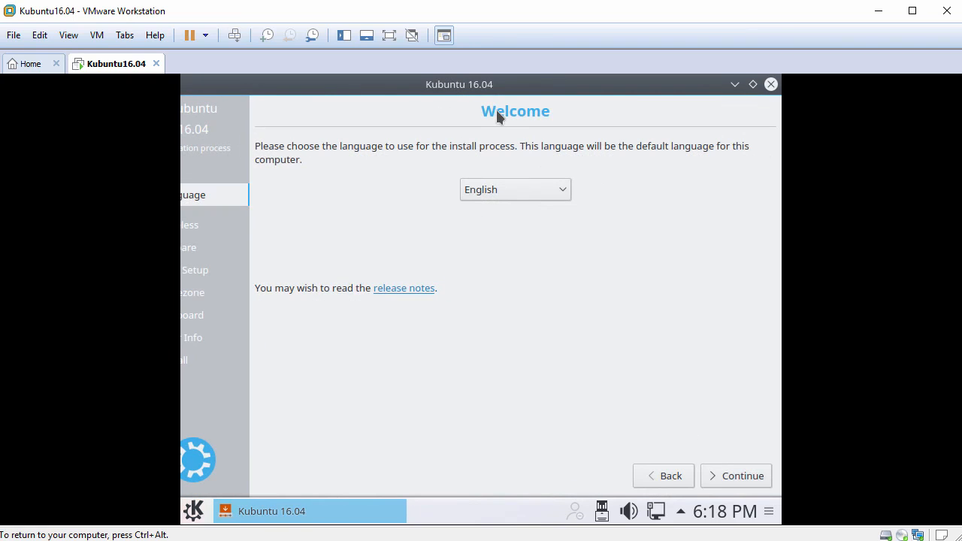
click(541, 191)
click(520, 396)
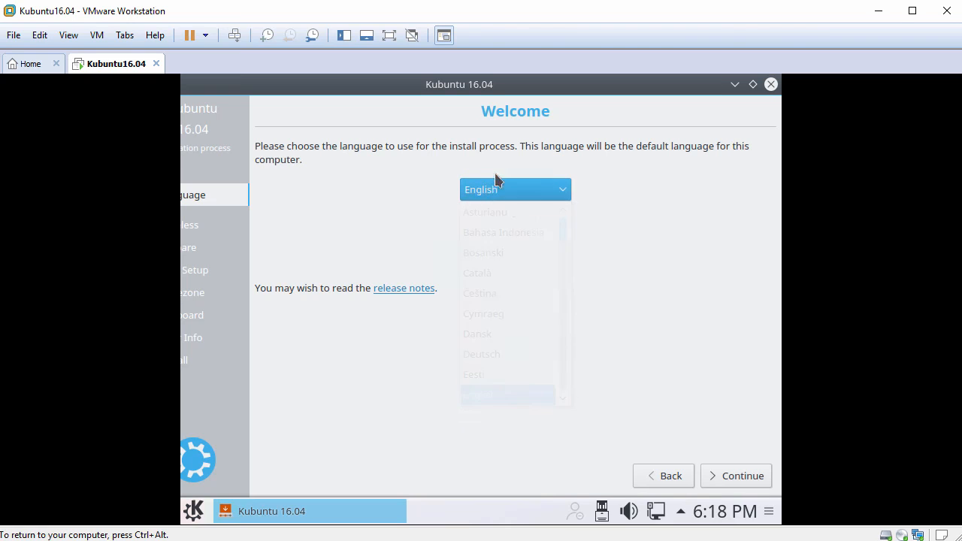
click(744, 480)
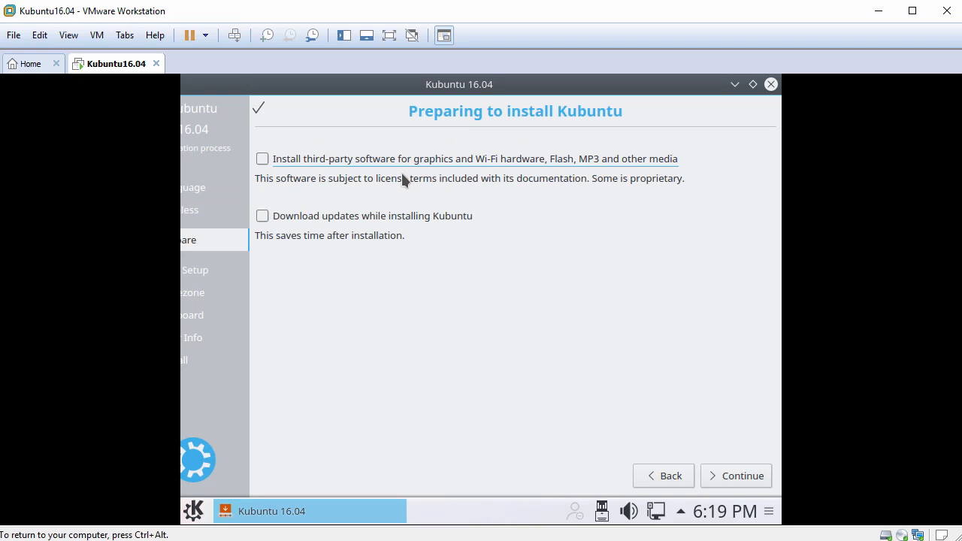
Choose to install third-party software and download updates during installation, and continue to the installation type
click(262, 159)
click(263, 217)
click(737, 476)
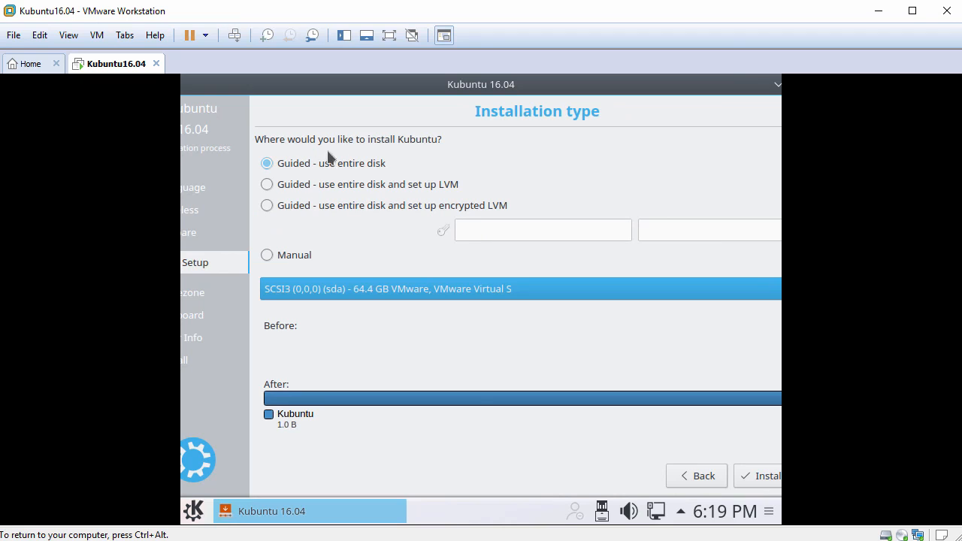
Select guided partitioning that uses the entire disk, start the installation and confirm writing the disk changes
click(267, 165)
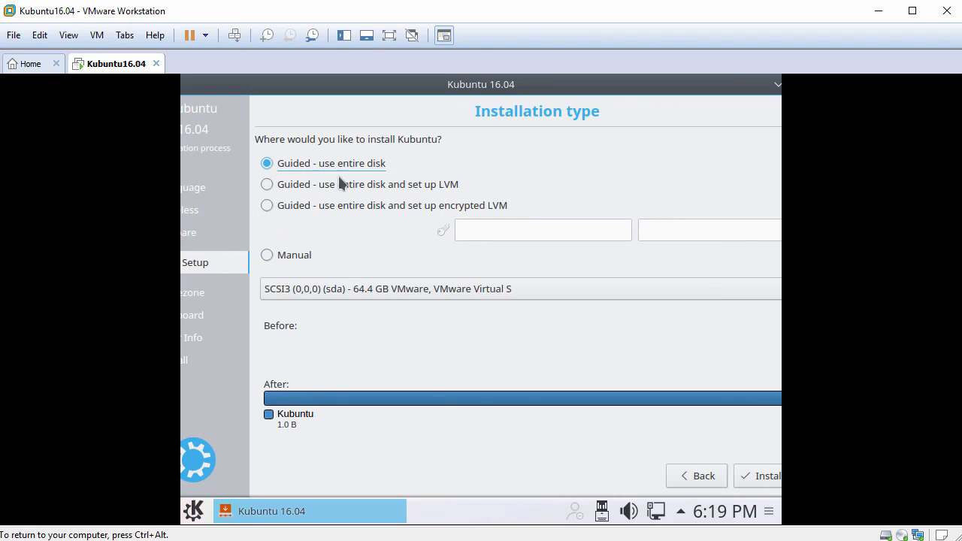
click(760, 477)
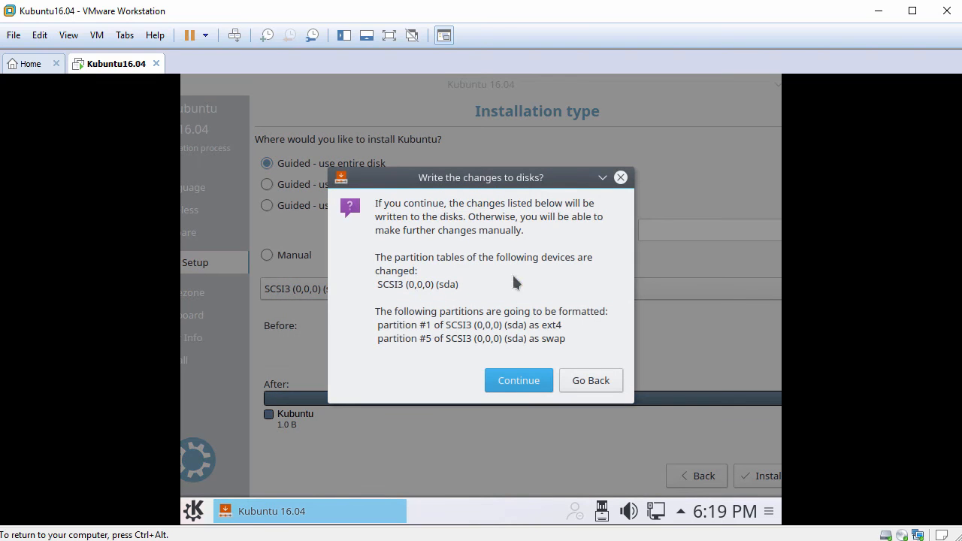
click(517, 381)
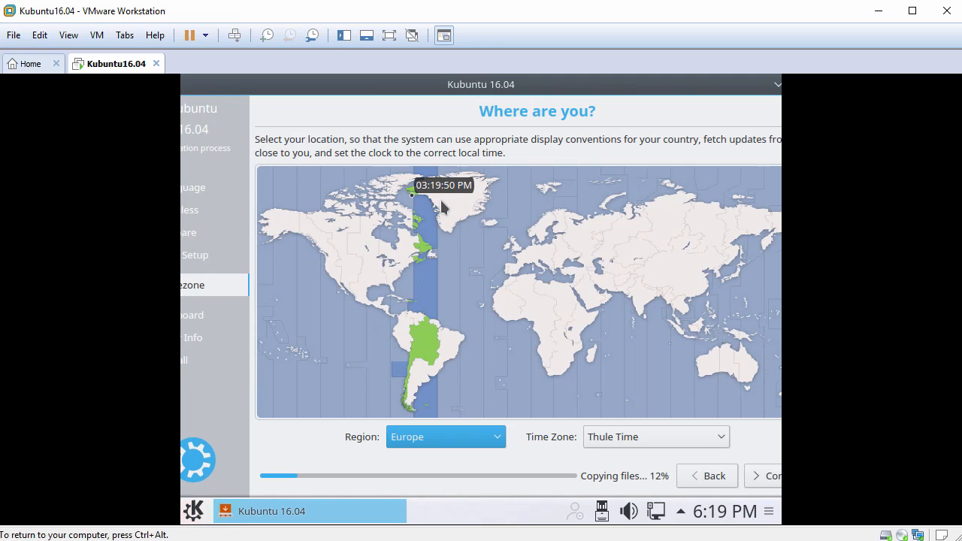
Set the location to Canada with Goose Bay Time, and continue with the English (US) keyboard layout
click(415, 256)
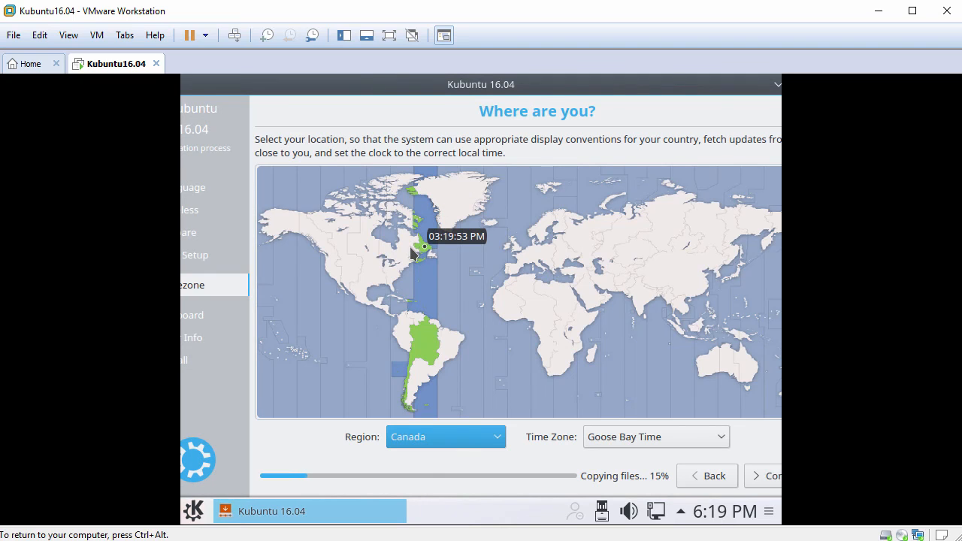
click(761, 475)
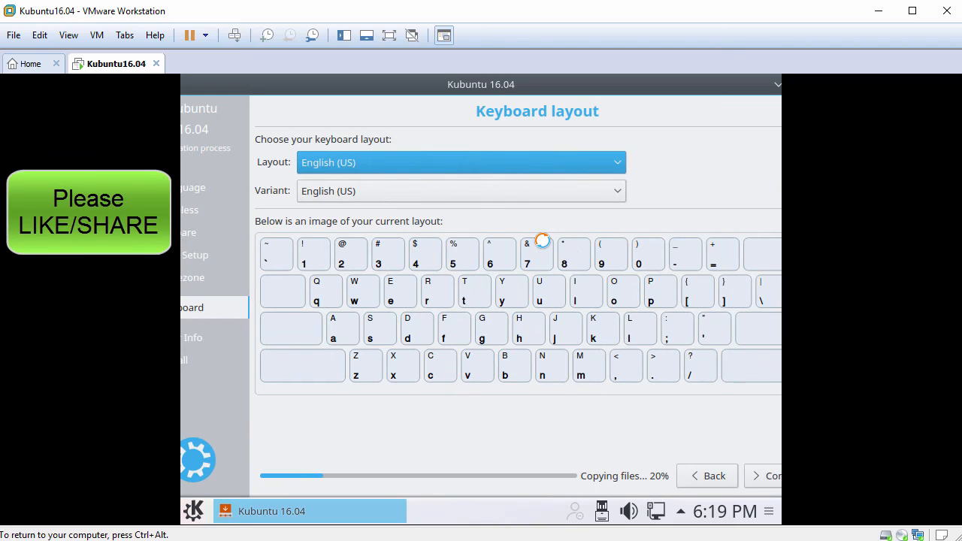
click(618, 167)
click(617, 170)
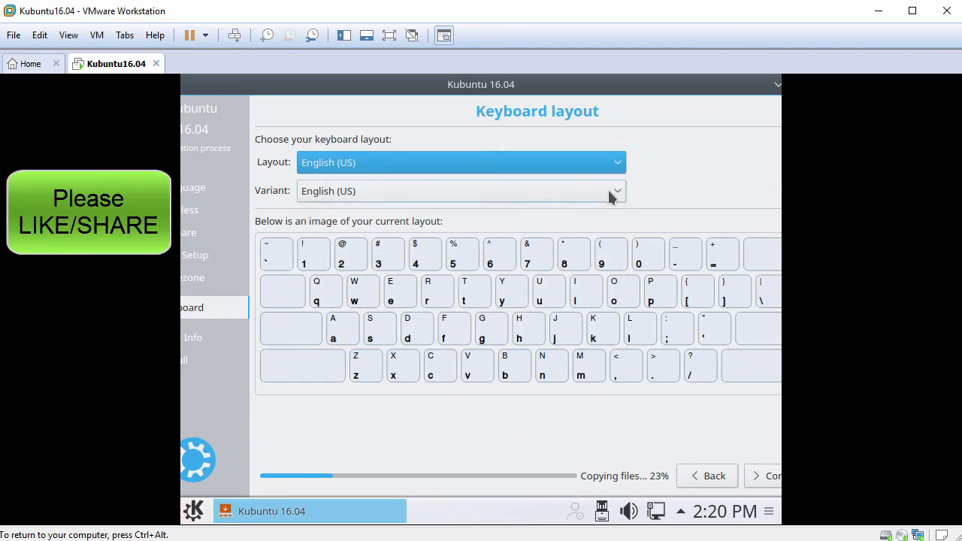
click(766, 481)
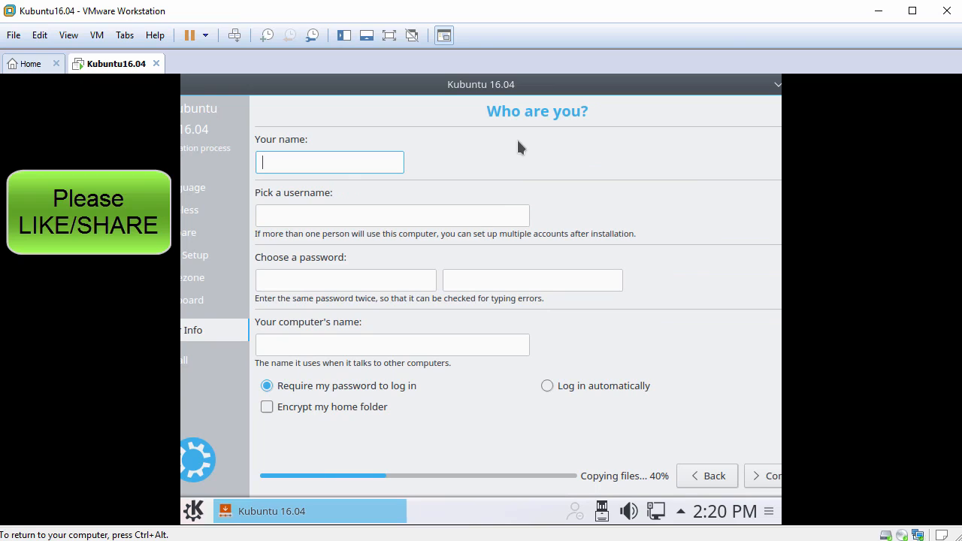
Enter SysAdmins Howto as the account's display name and set the username to sysadminshowto
text(SysAdmins Howto)
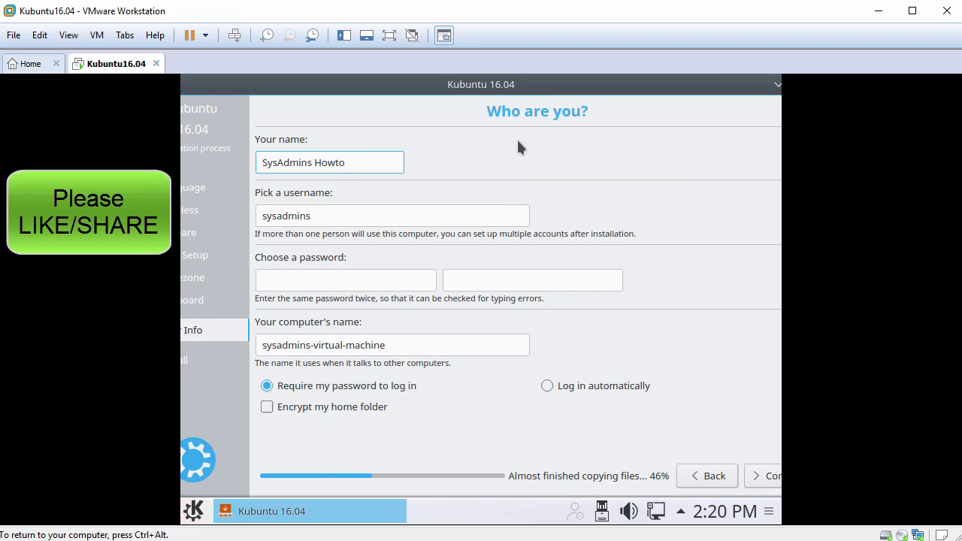
key(Tab)
key(End)
text(howto)
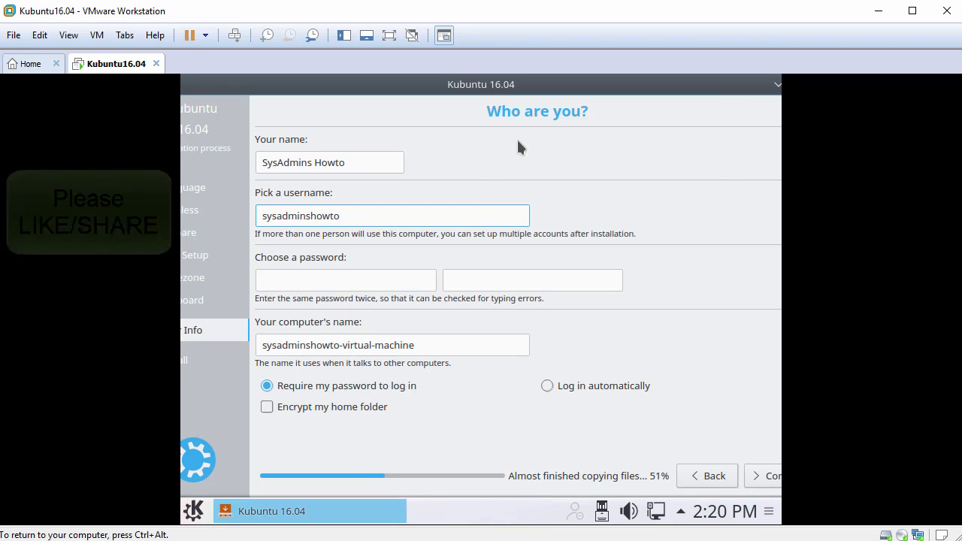
key(Tab)
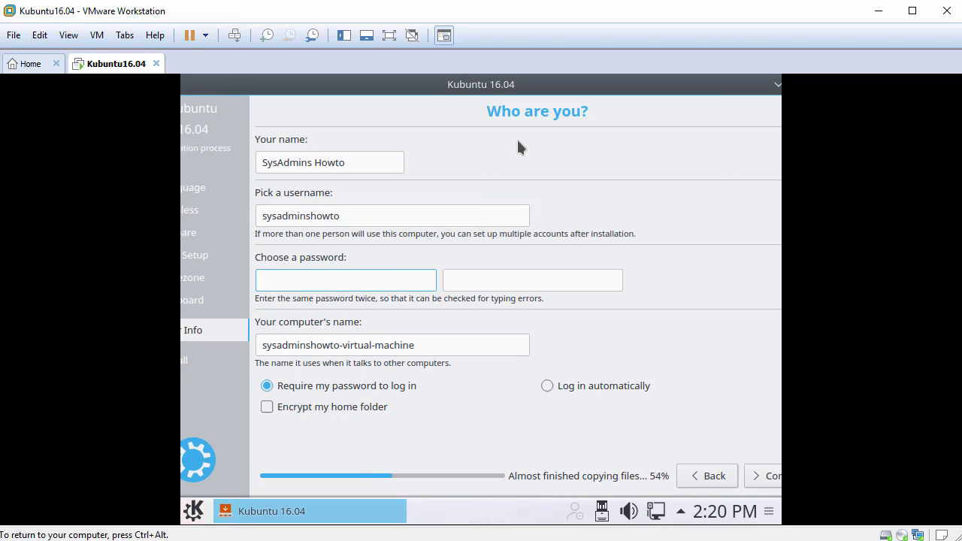
Enter the account password and repeat it in the confirmation field
text(********)
key(Tab)
text(***)
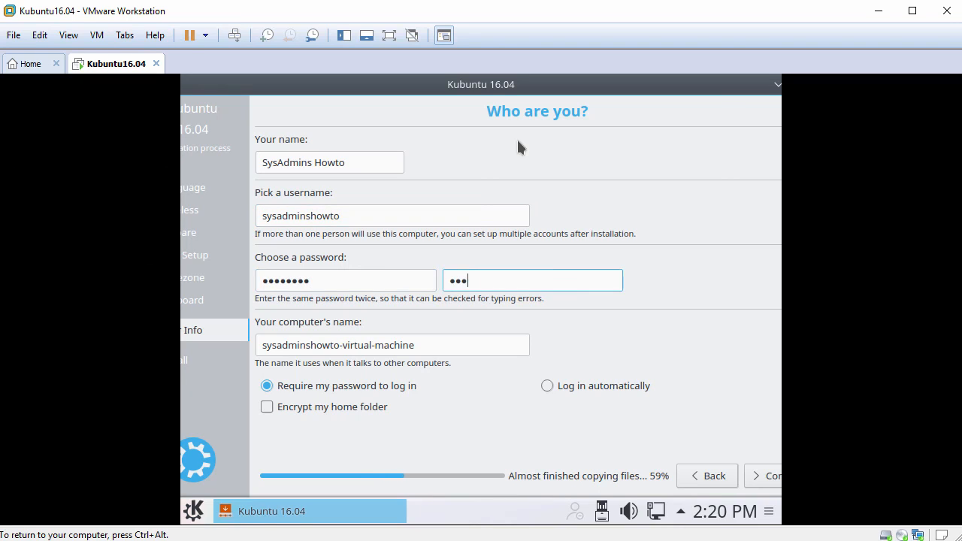
text(*****)
Set the computer's name to kubuntu16 and continue with the installation
drag(430, 347, 261, 248)
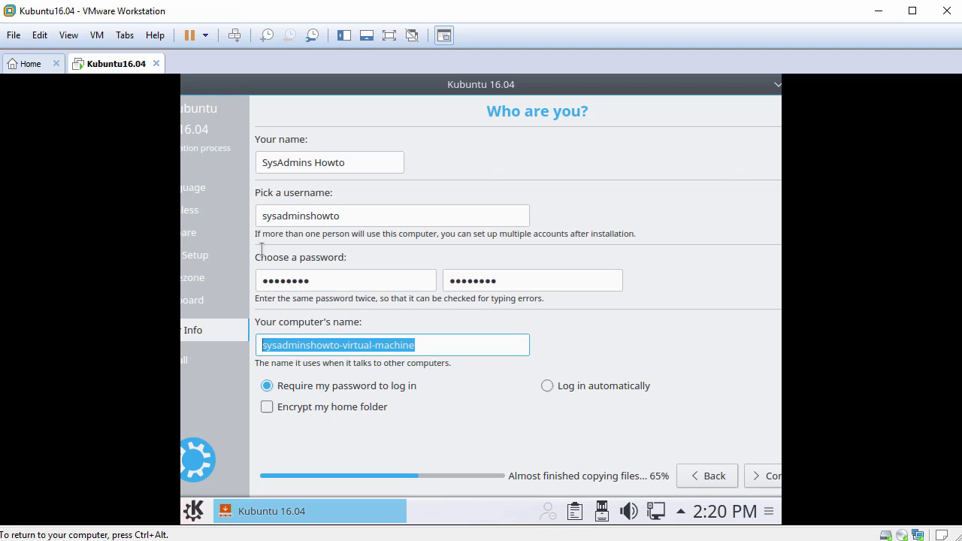
text(kubuntu16)
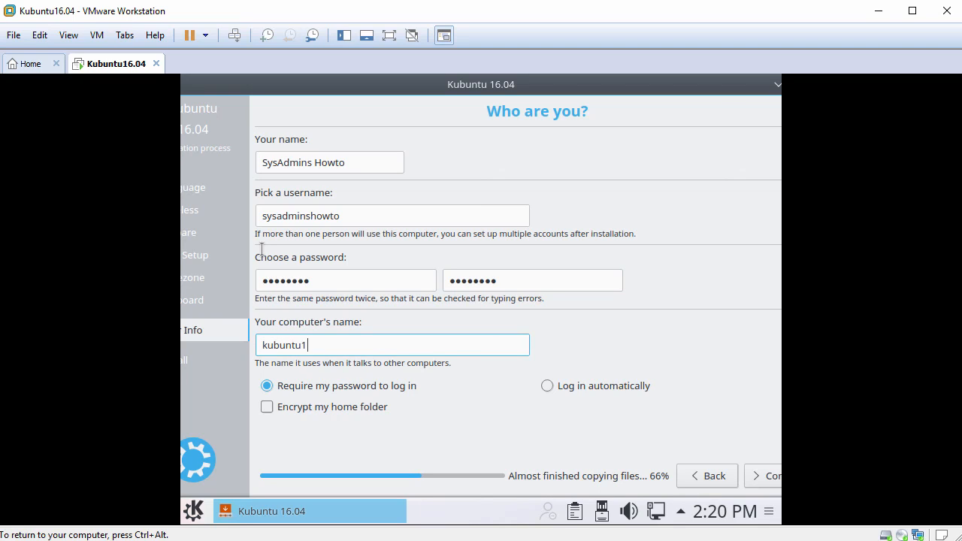
click(760, 472)
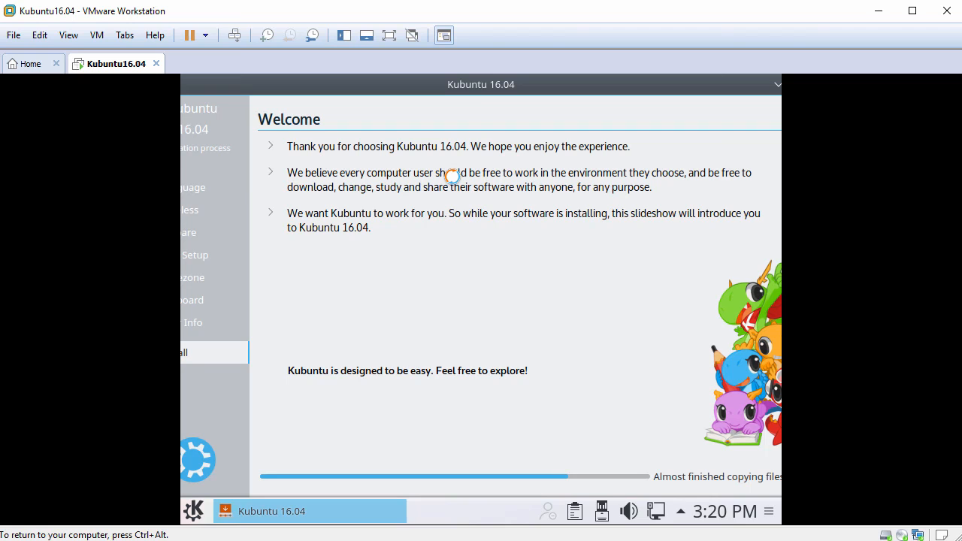
key(ctrl+alt)
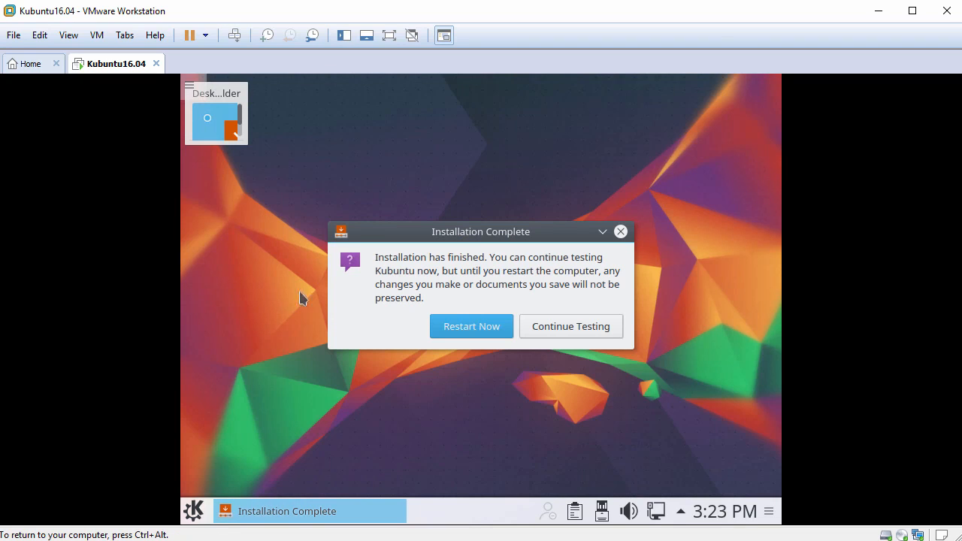
Restart into the installed Kubuntu system and log in with the account password
click(472, 327)
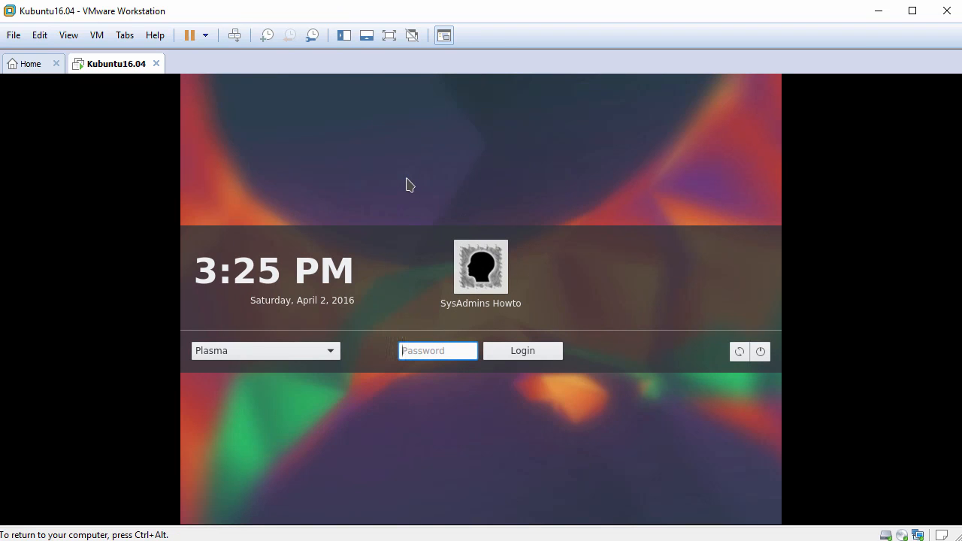
text(********)
key(Return)
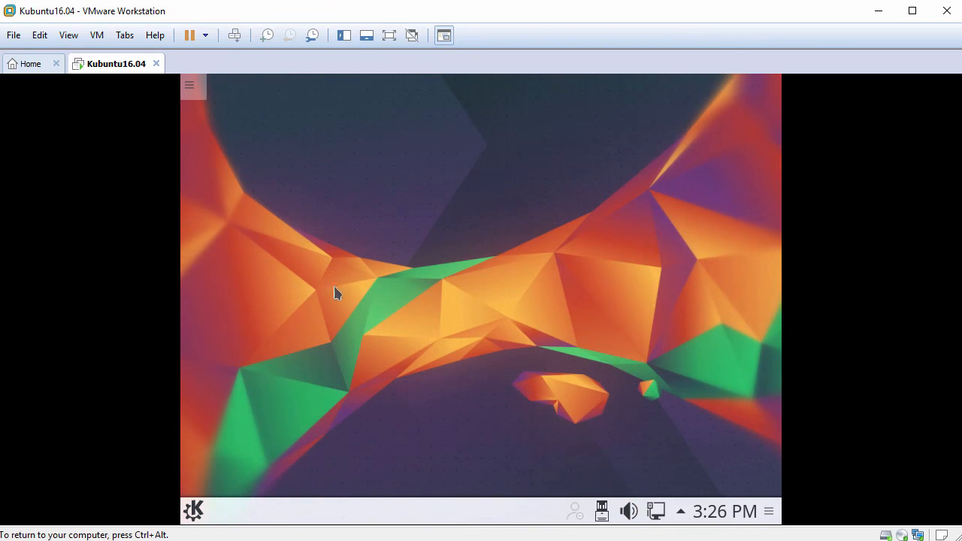
click(193, 511)
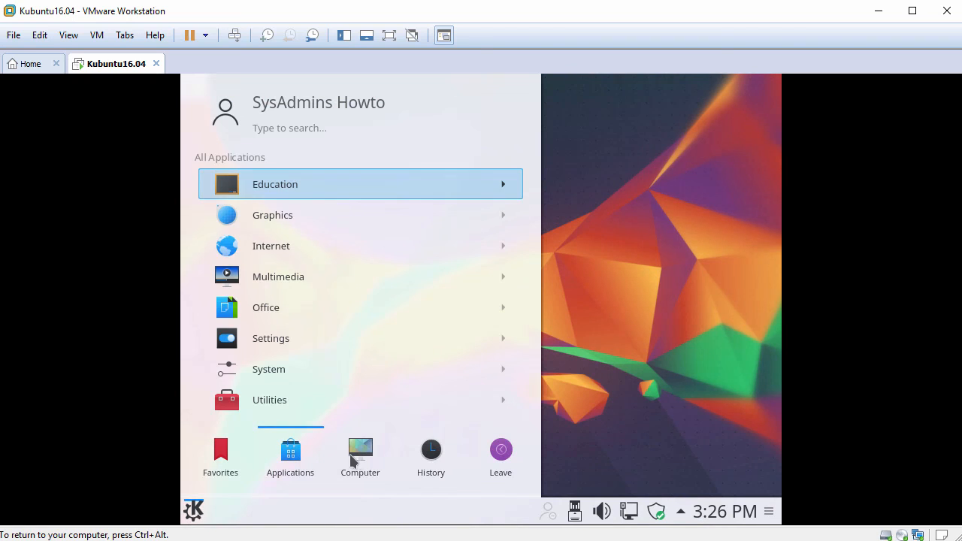
mouse_move(359, 461)
mouse_move(500, 457)
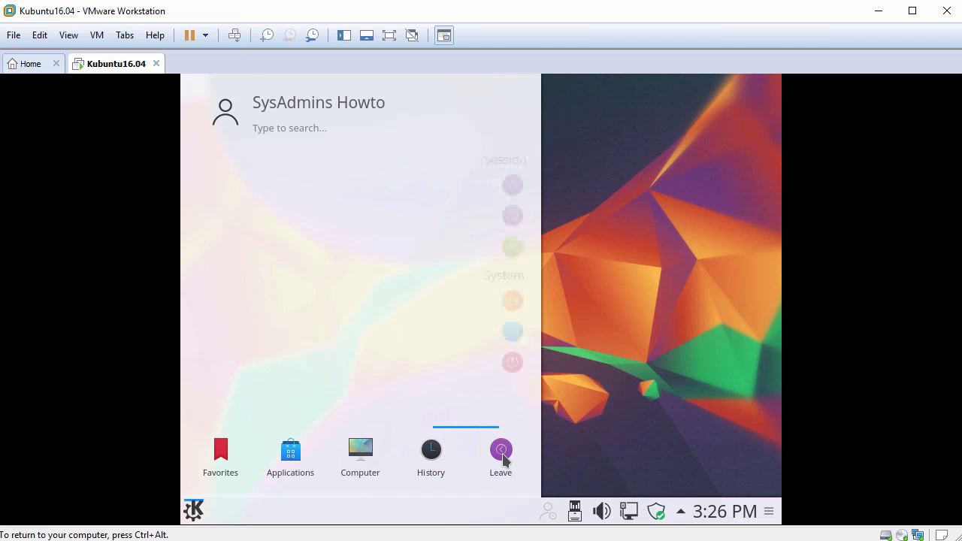
click(633, 278)
key(ctrl+alt)
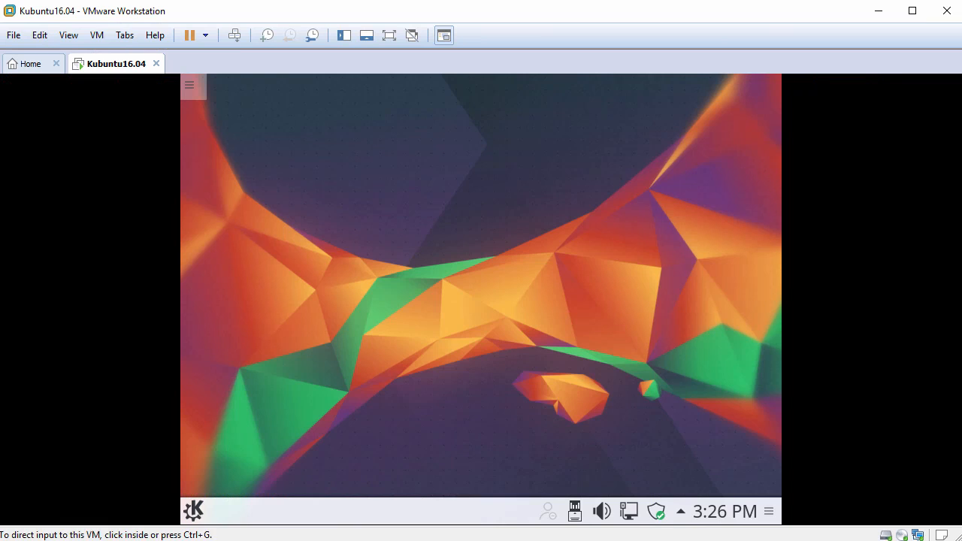
Find and open Konsole, maximize its window and enlarge the terminal font three times
click(193, 511)
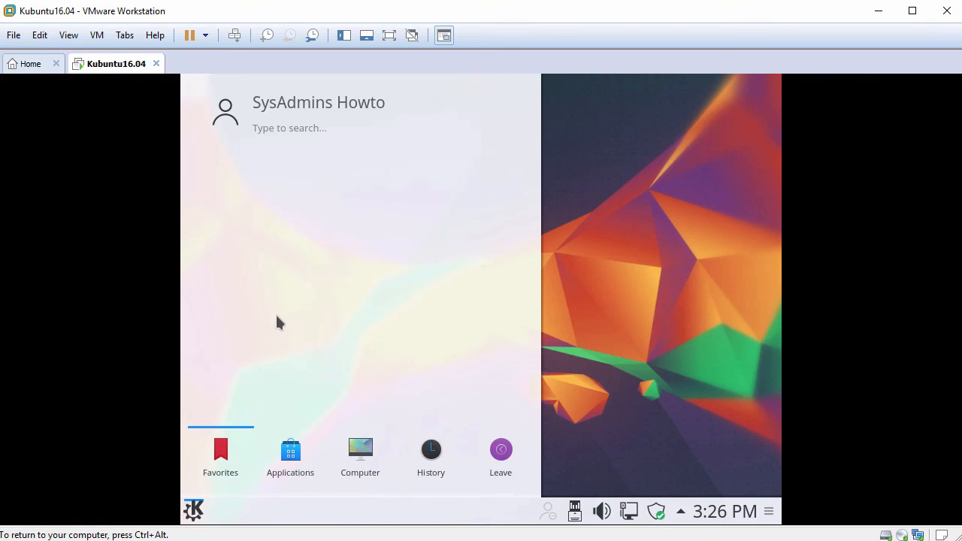
text(kons)
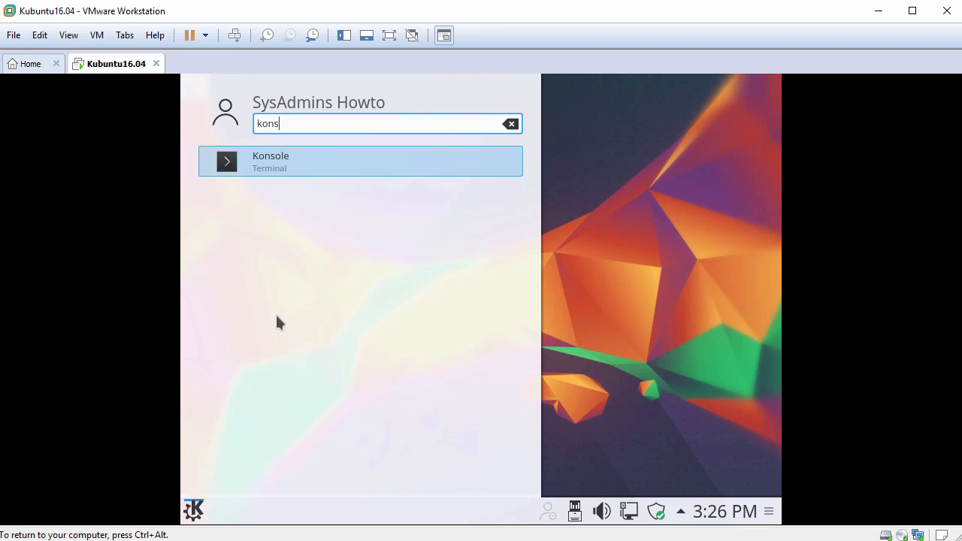
click(282, 171)
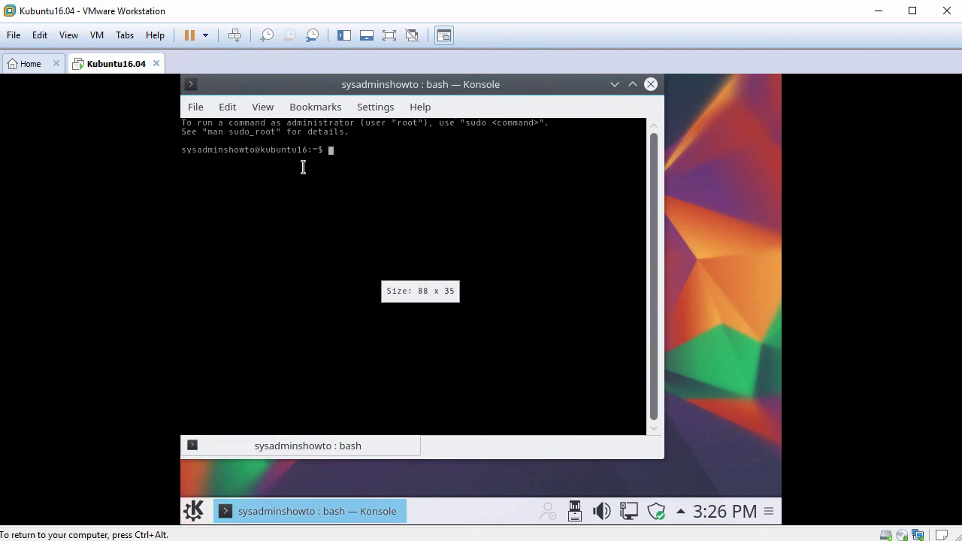
double_click(422, 85)
key(ctrl+plus)
key(ctrl+plus)
key(ctrl+plus)
key(ctrl+plus)
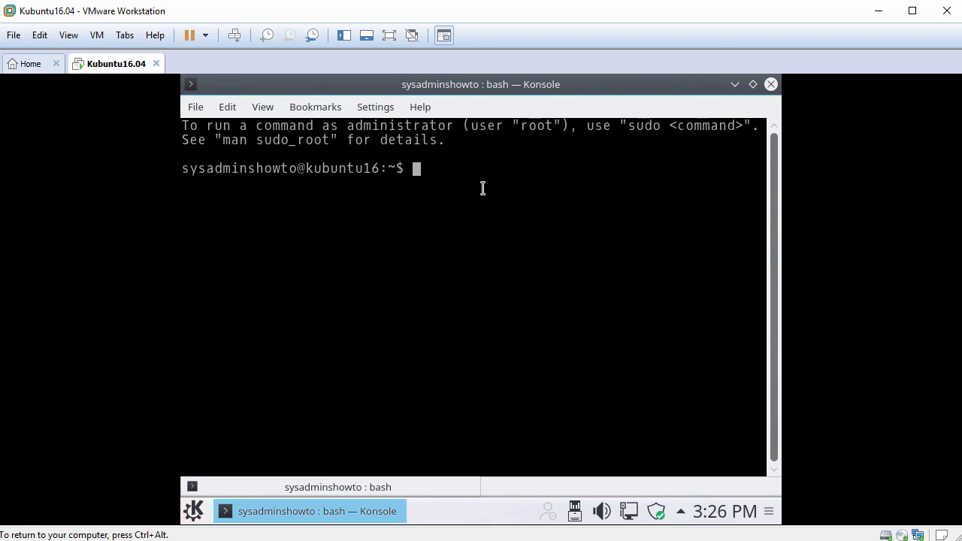
Run sudo ifconfig, authenticating with the account password, and examine the inet address line of ens32
text(sudo ifconfig)
key(Return)
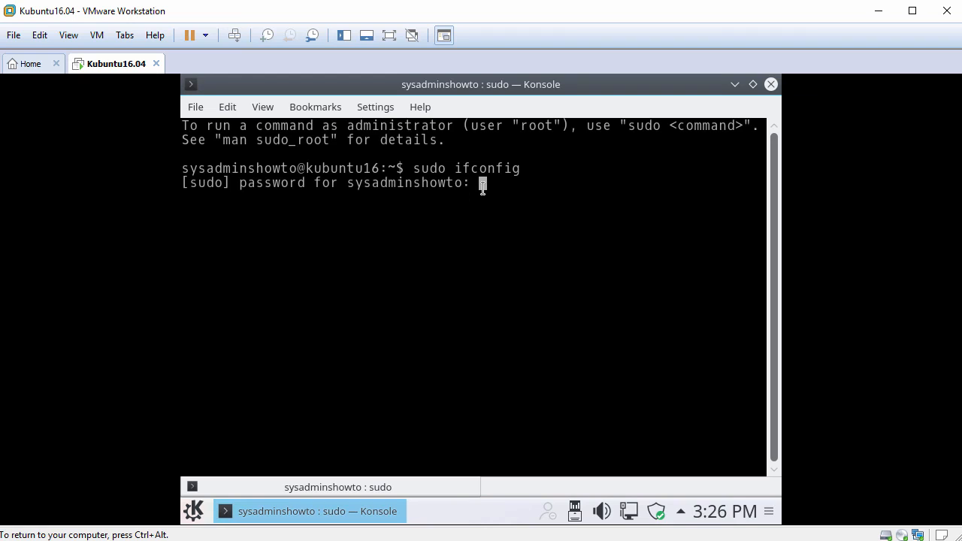
key(Return)
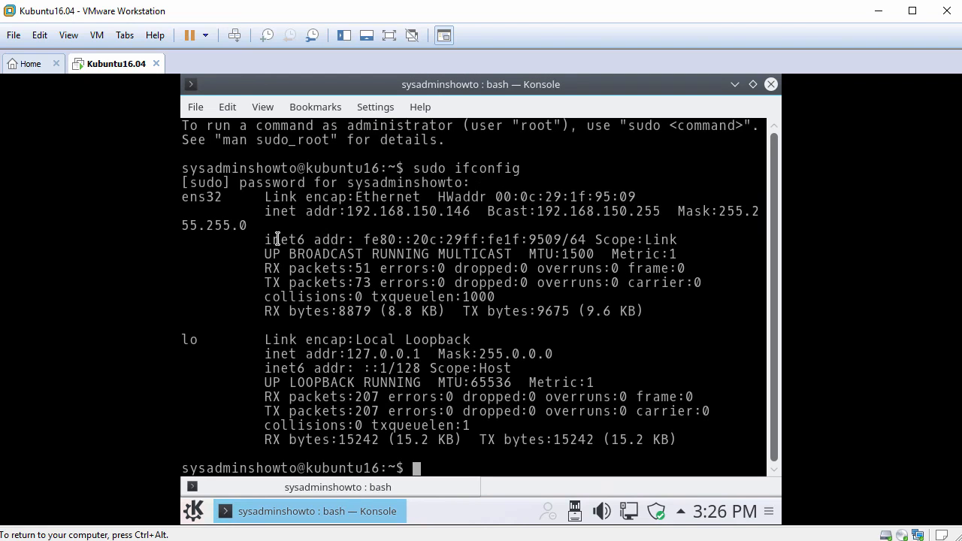
drag(263, 211, 507, 212)
click(507, 213)
text(clear)
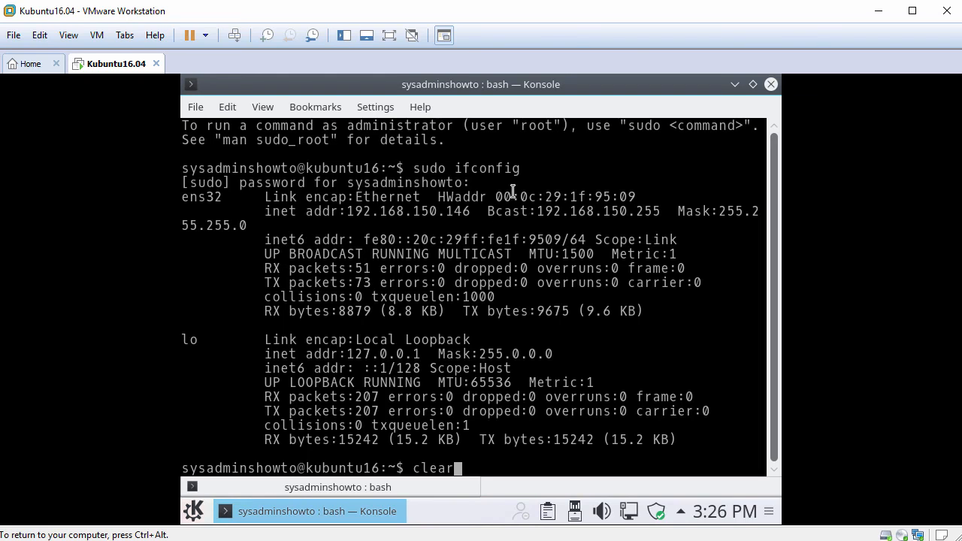
key(Return)
text(pi)
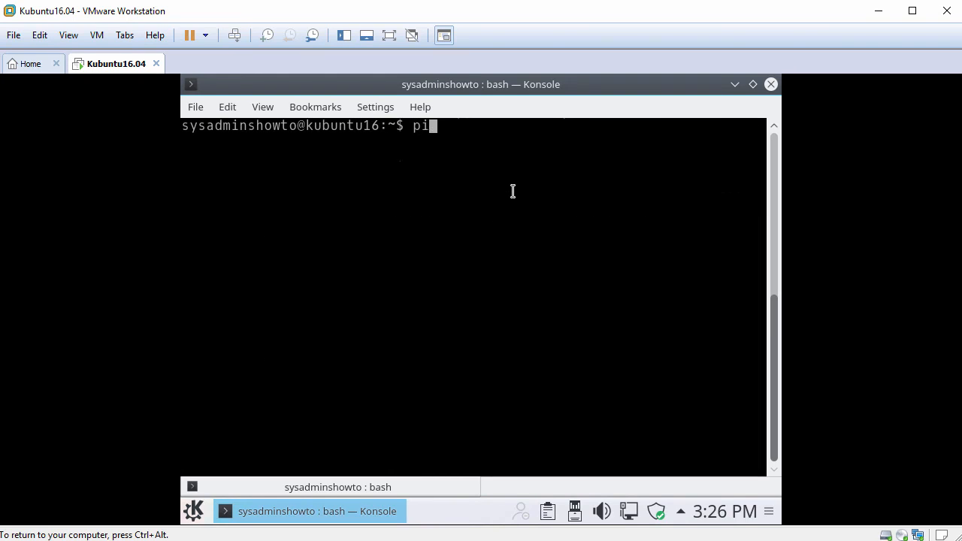
text(ng www.google.com -c 3)
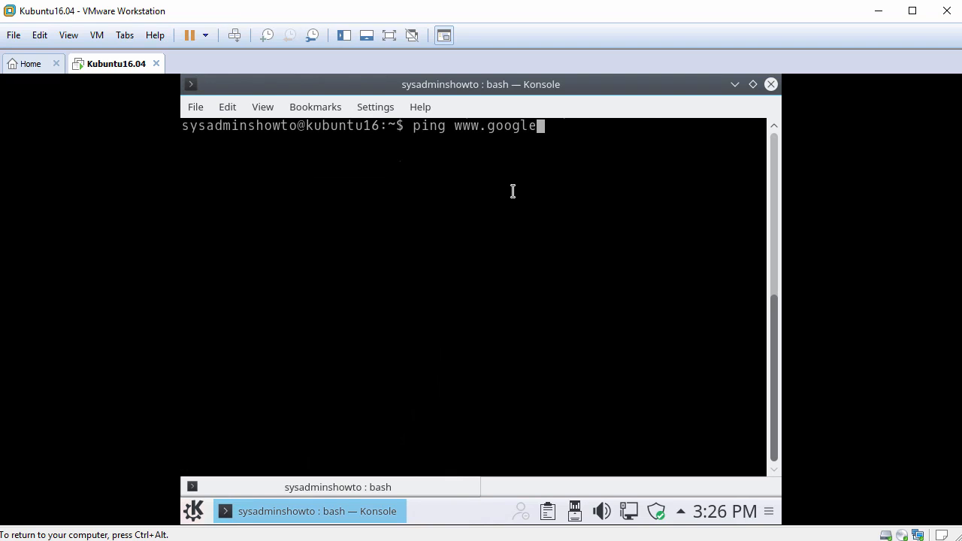
key(Return)
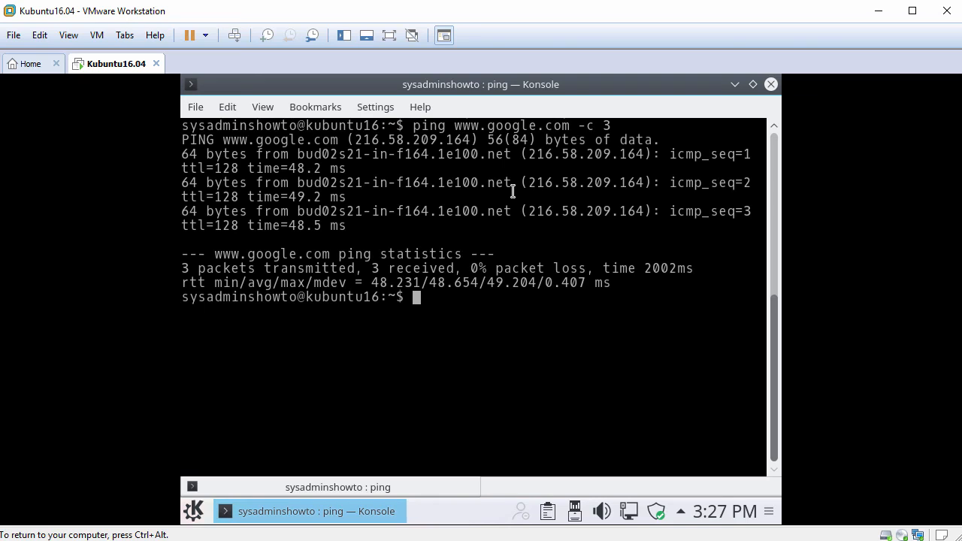
Clear the terminal and check the virtual machine's display-fitting options on the host
text(clear)
key(Return)
key(Return)
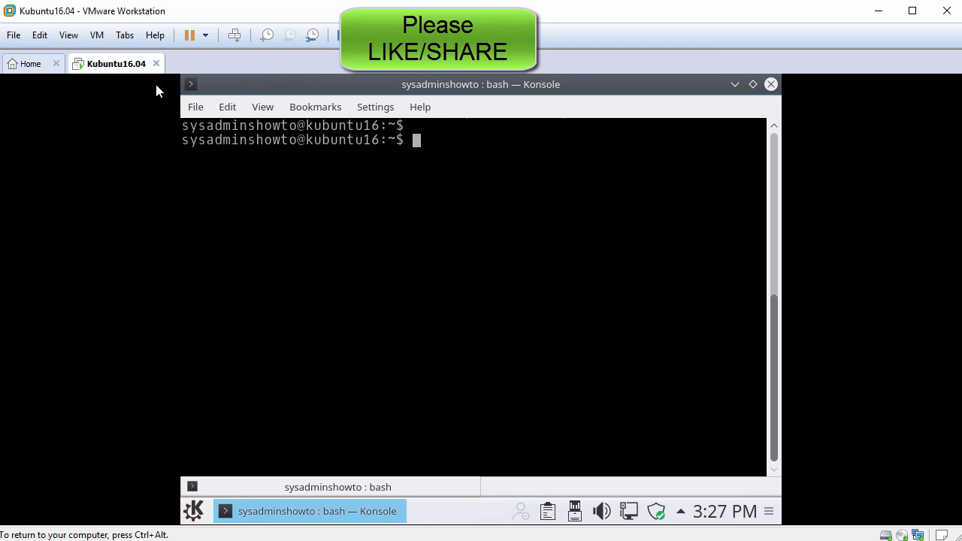
click(71, 36)
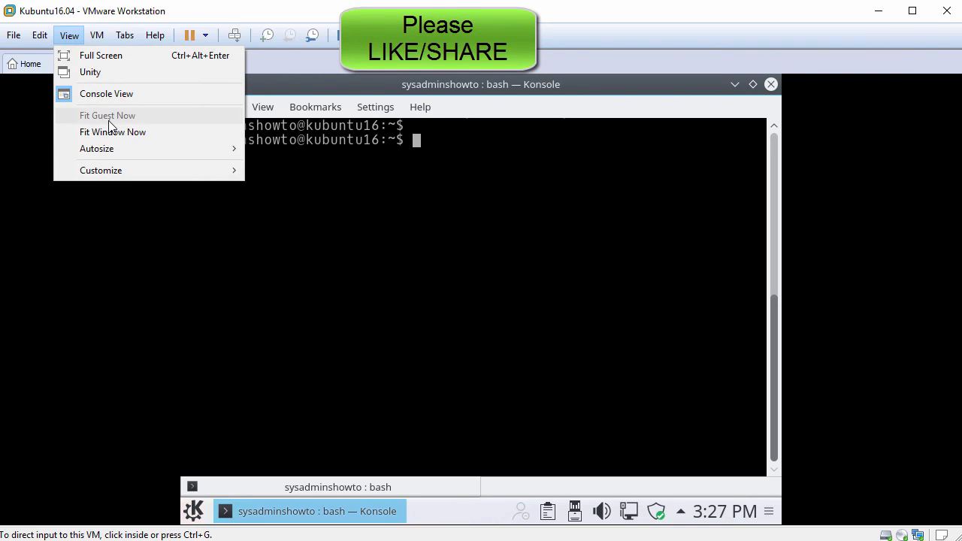
click(552, 261)
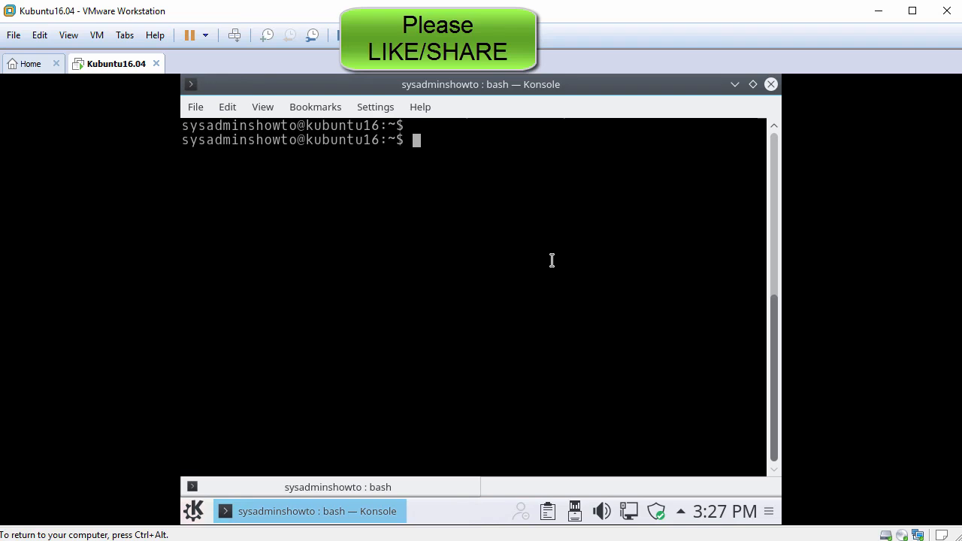
Refresh the package lists with sudo apt-get update and clear the terminal
text(sudo apt-get )
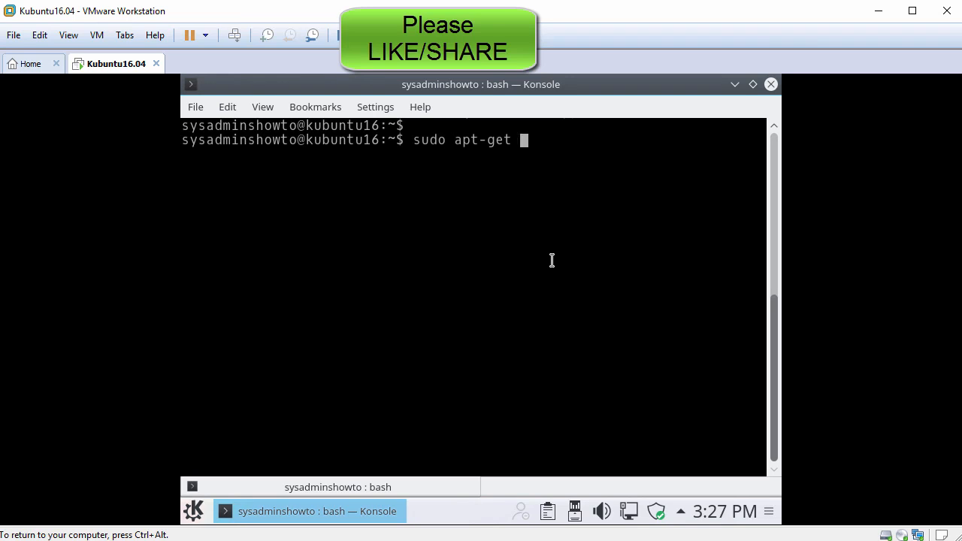
text(update)
key(Return)
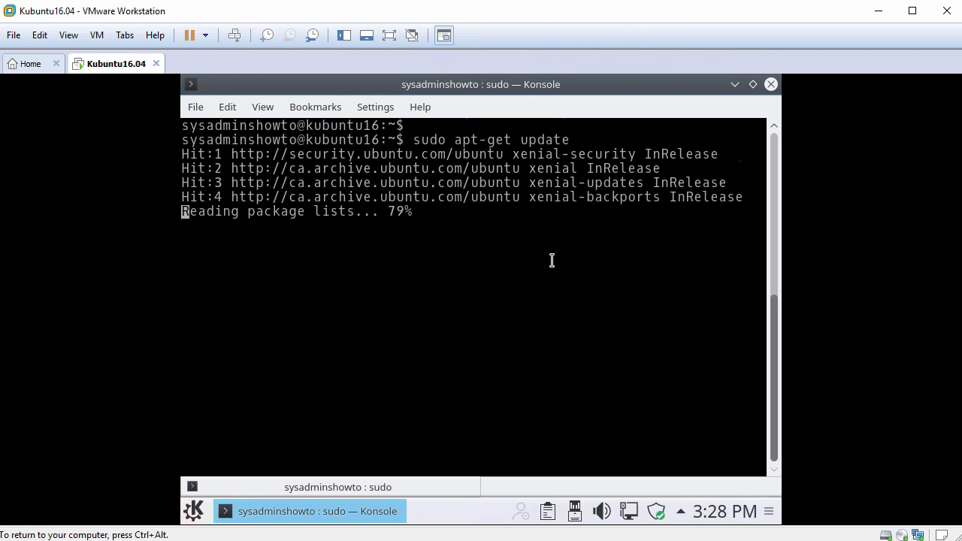
text(clear)
key(Return)
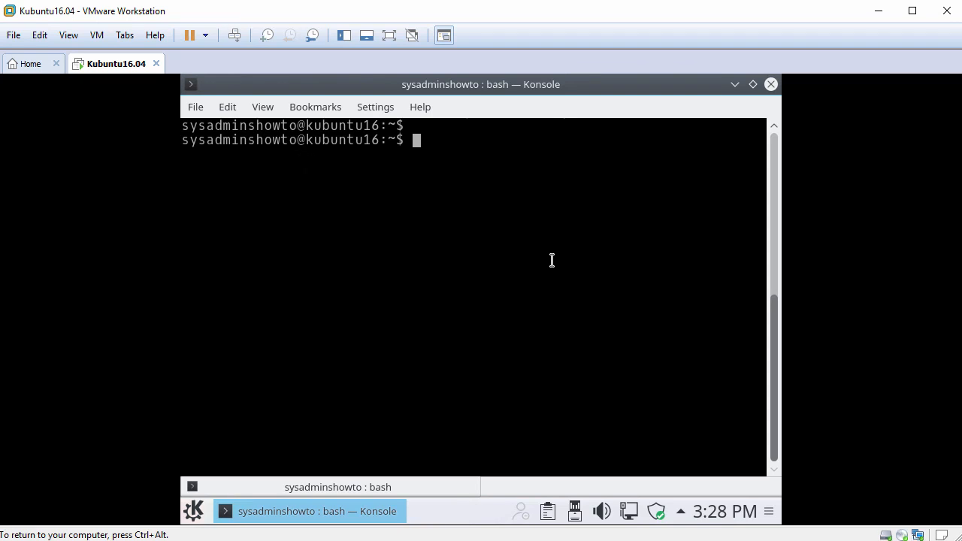
Install the open-vm-tools-desktop package with sudo apt-get install, using -y to accept all prompts
text(sudo apt-get install )
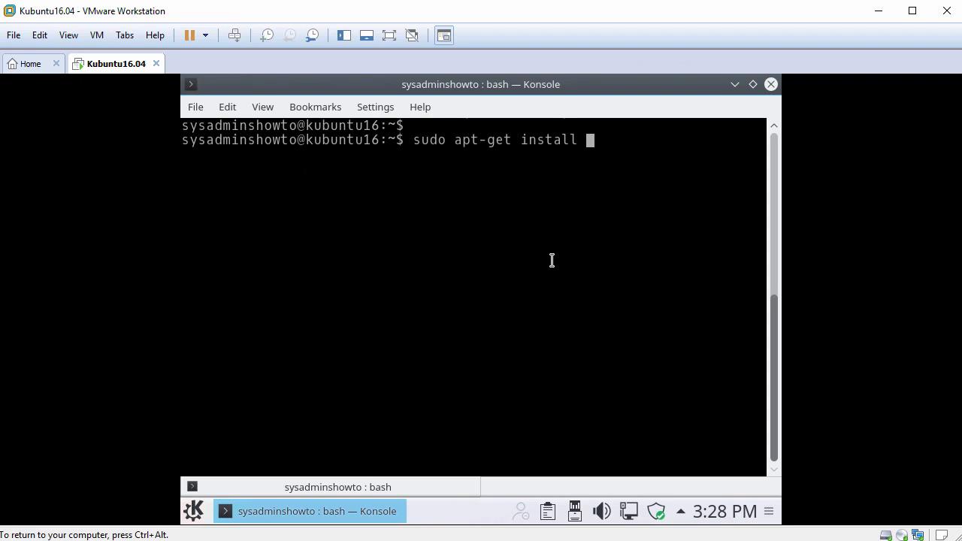
text(open-vm-tools-de)
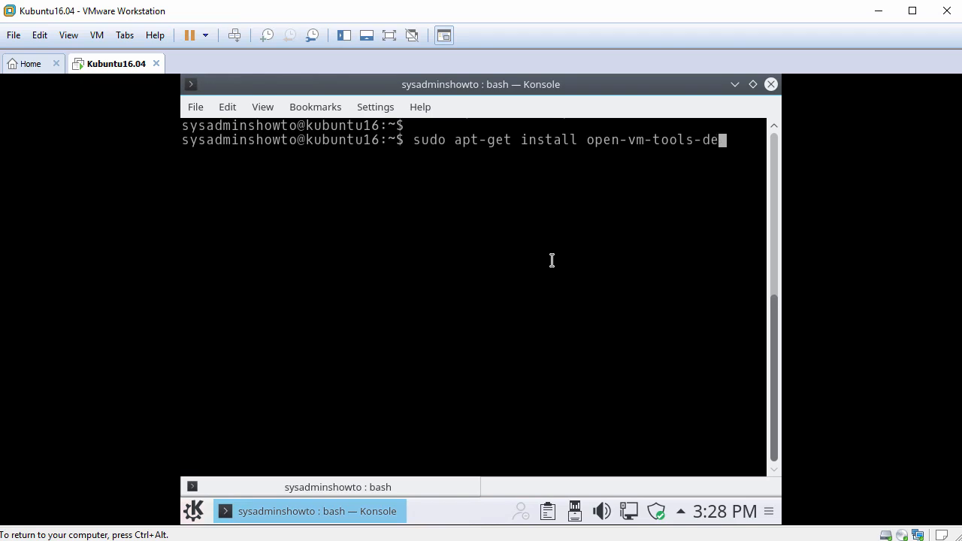
text(sktop)
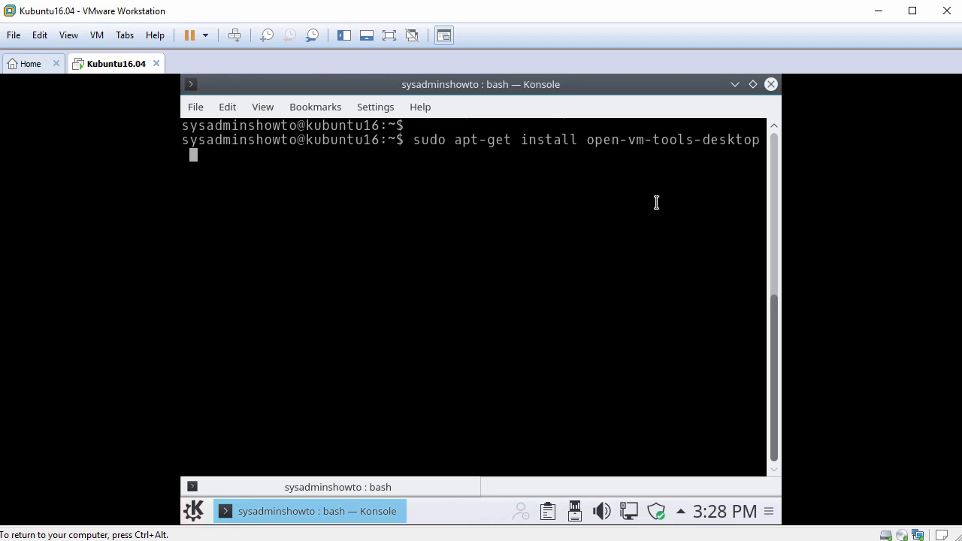
text(  -y)
key(Return)
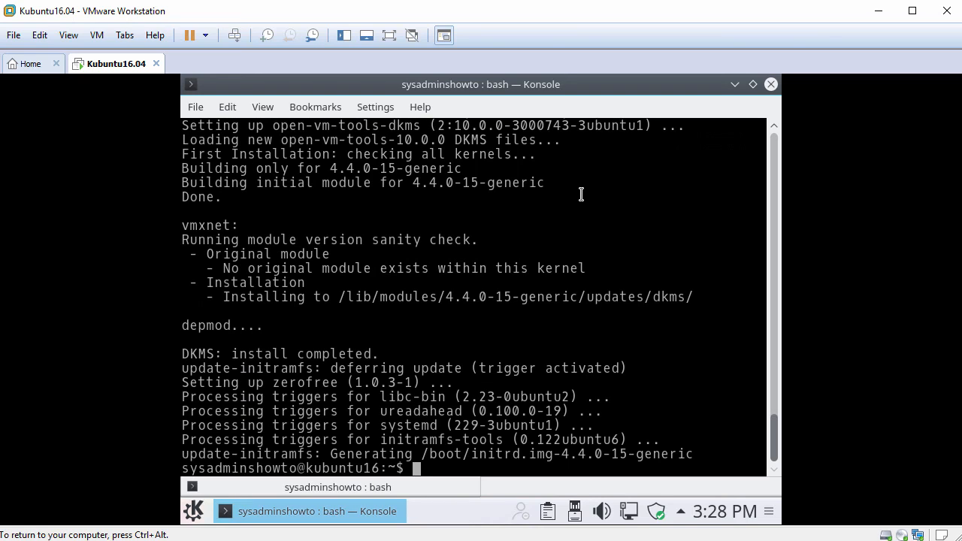
Restart the virtual machine from the terminal with the reboot command
key(Return)
key(Return)
key(Return)
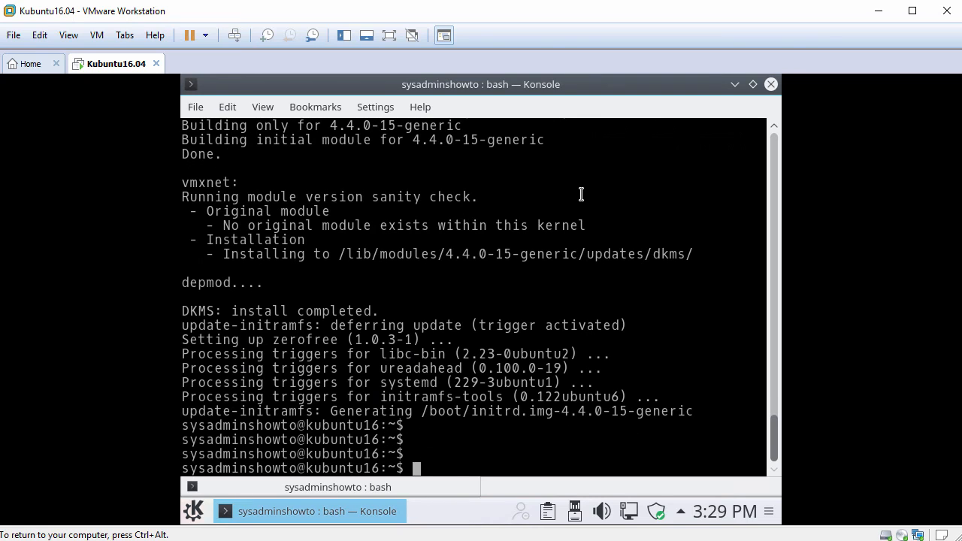
text(reboot)
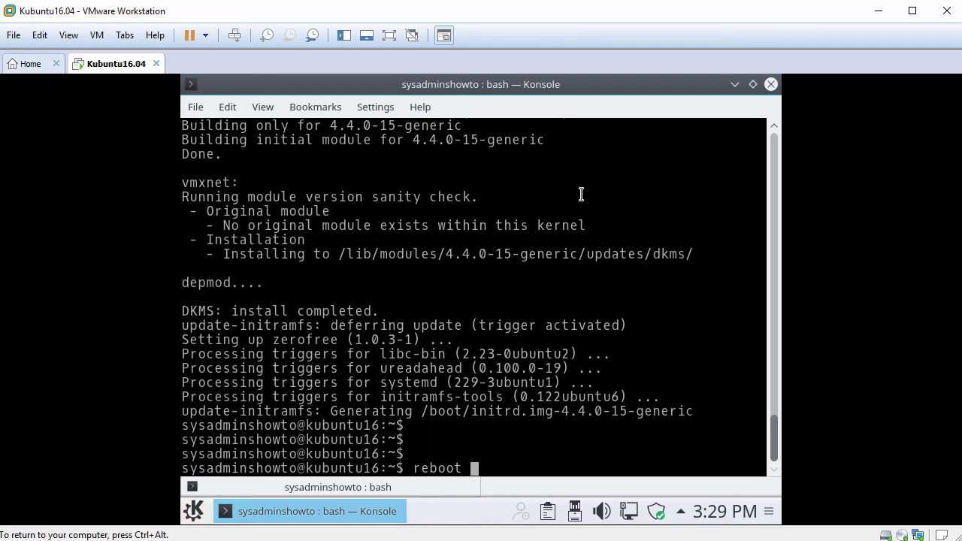
key(Return)
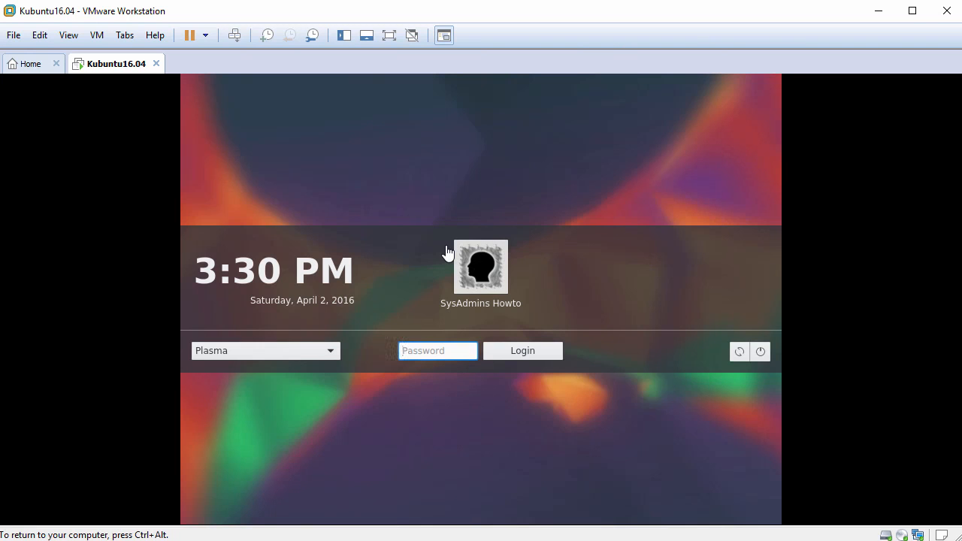
Log in to the Plasma session with the account password and fit the guest display to the virtual machine window
text(********)
key(Return)
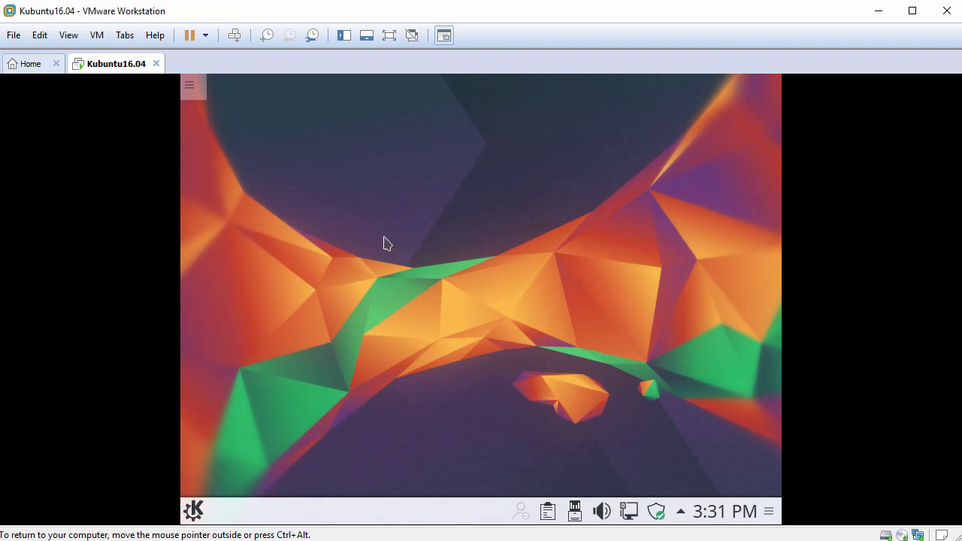
click(67, 35)
click(138, 130)
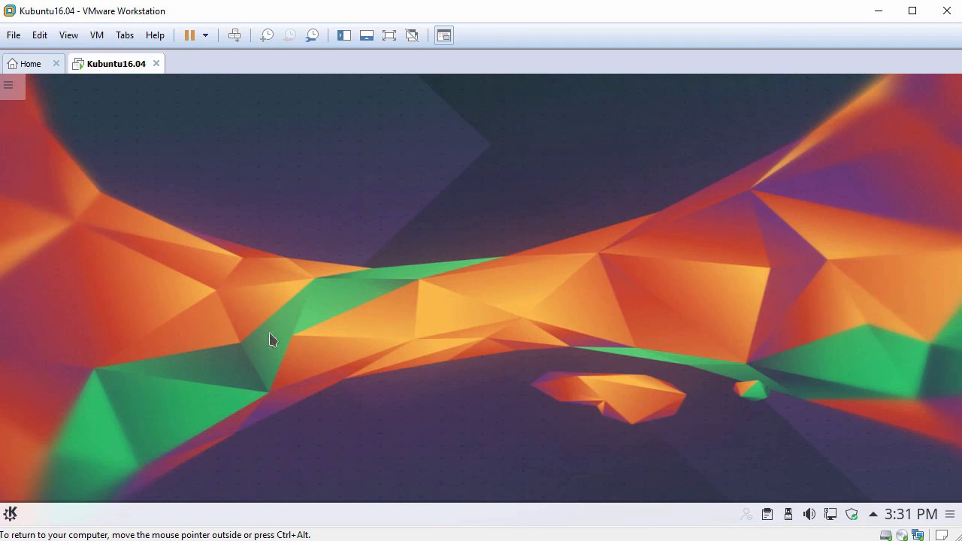
Copy FileFromHost.txt from the host into the guest's Home folder and close the file manager
click(11, 514)
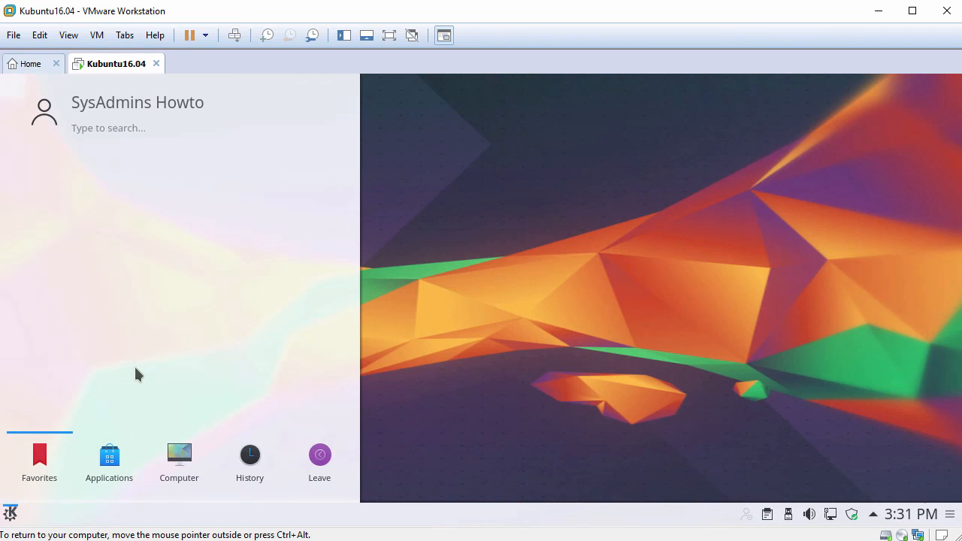
click(181, 466)
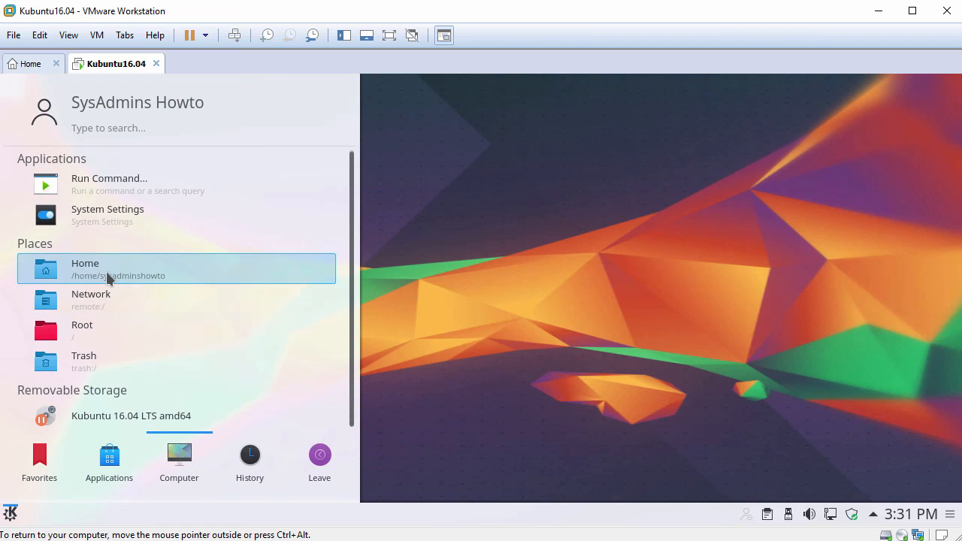
click(107, 276)
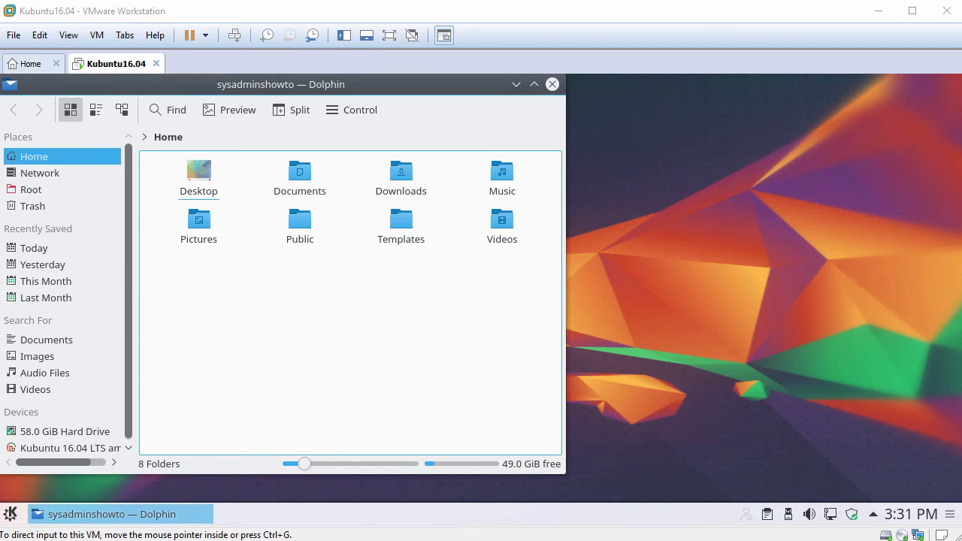
drag(198, 298, 350, 299)
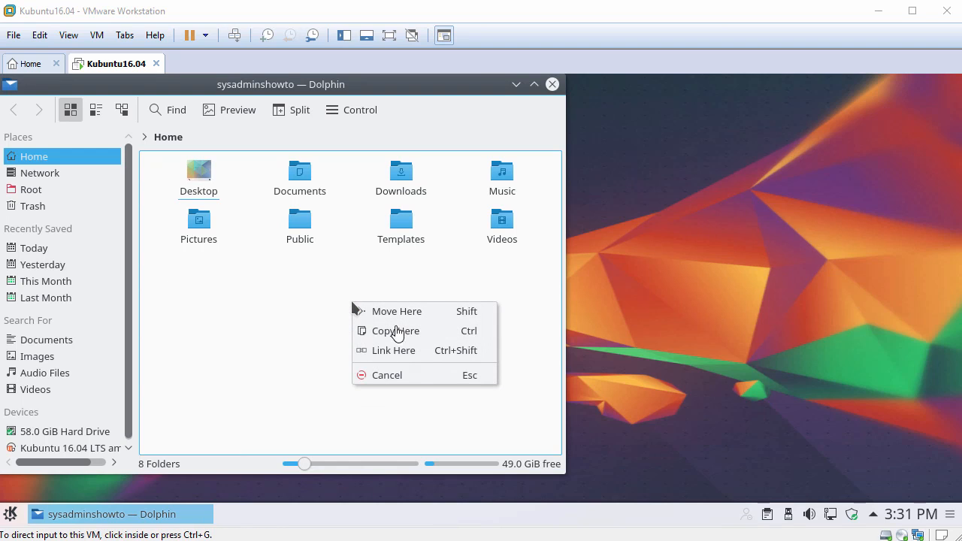
click(397, 331)
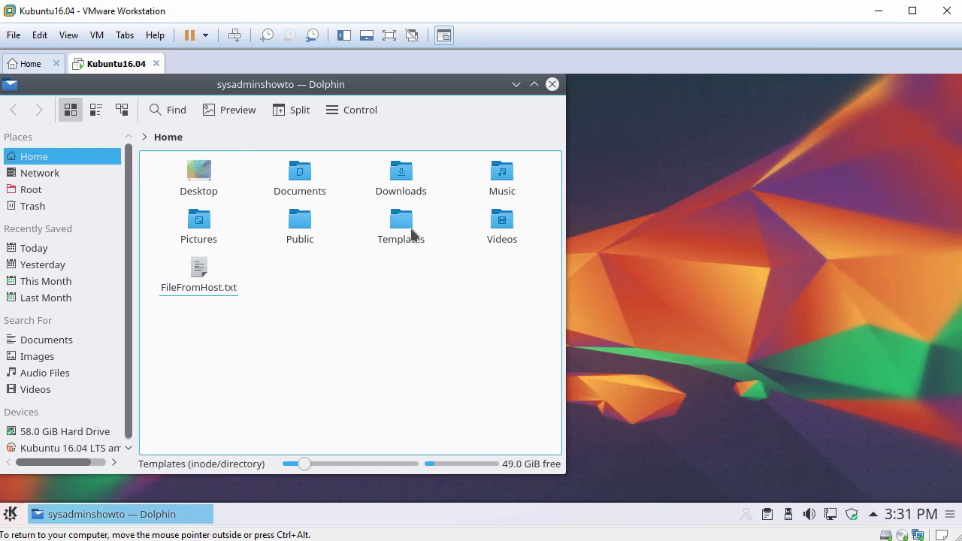
click(552, 84)
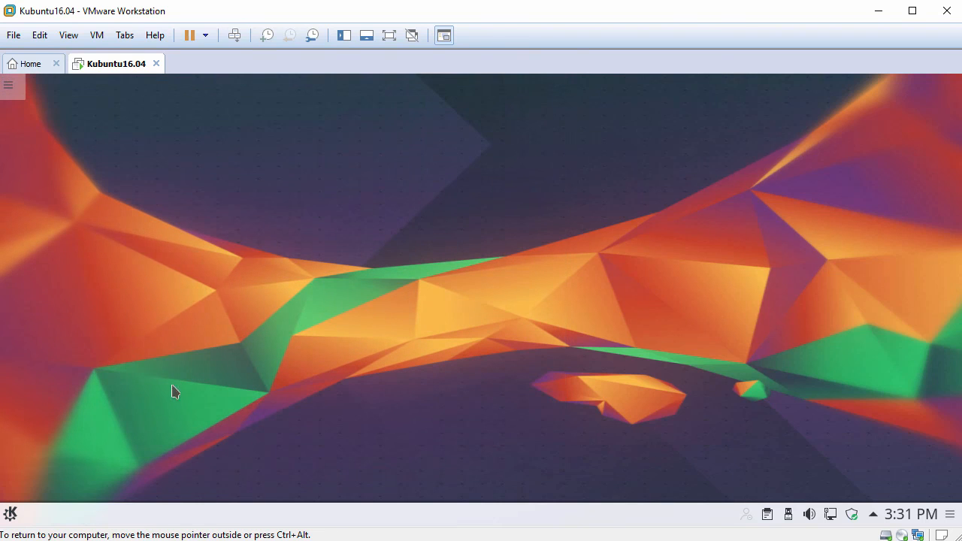
Reopen the Home folder and create a new text file there with the suggested name Text File
click(11, 514)
click(179, 460)
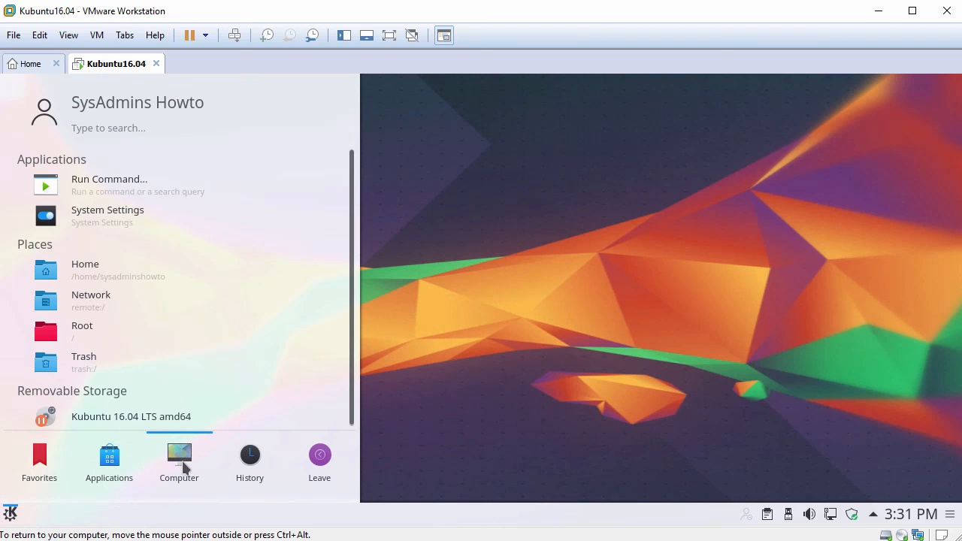
click(115, 280)
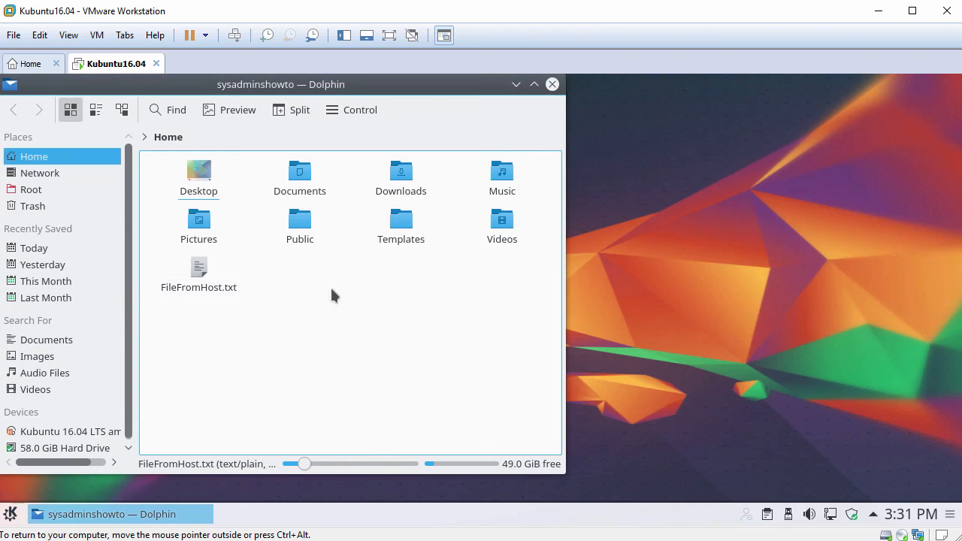
right_click(360, 271)
mouse_move(475, 286)
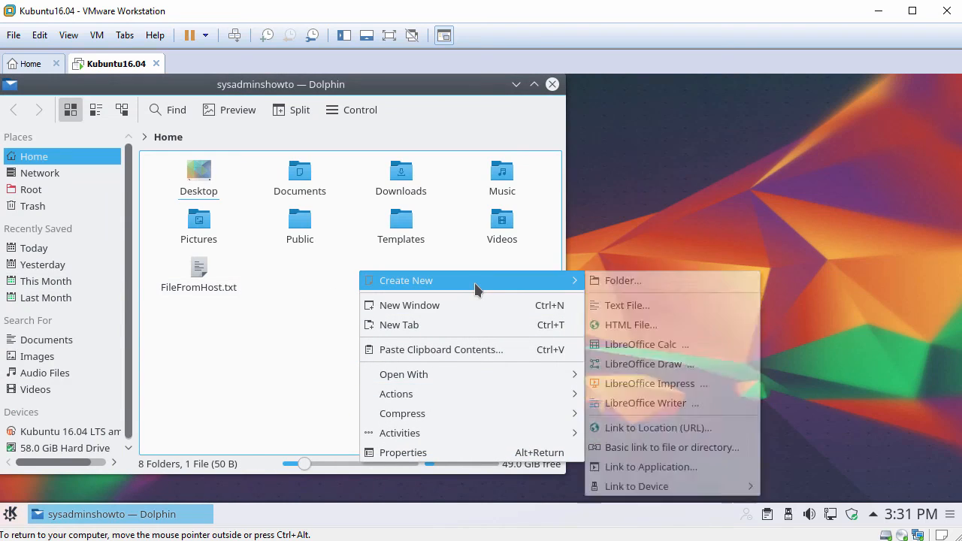
click(631, 306)
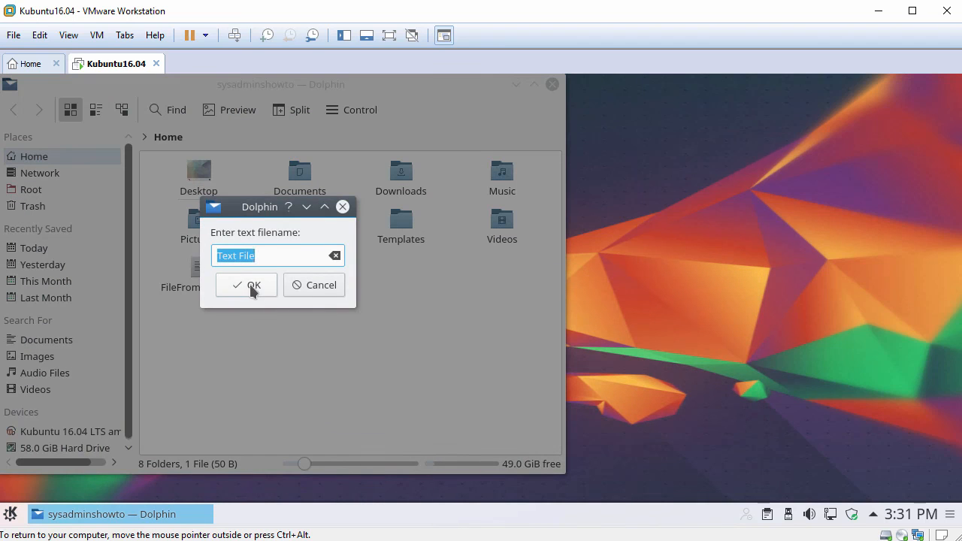
click(251, 290)
Open Text File in Kate and paste the text "This text has been copied from the host clipboard."
click(297, 279)
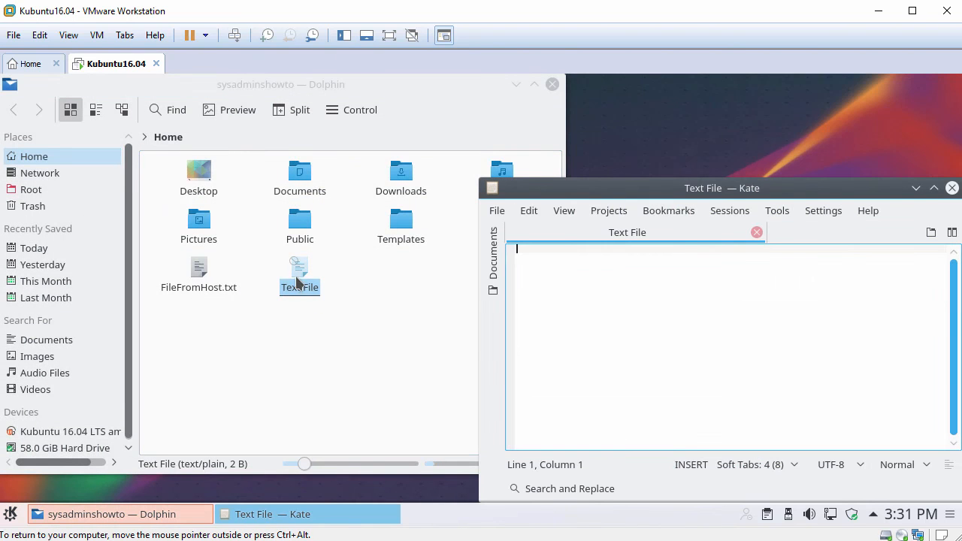
click(640, 273)
right_click(639, 273)
click(661, 324)
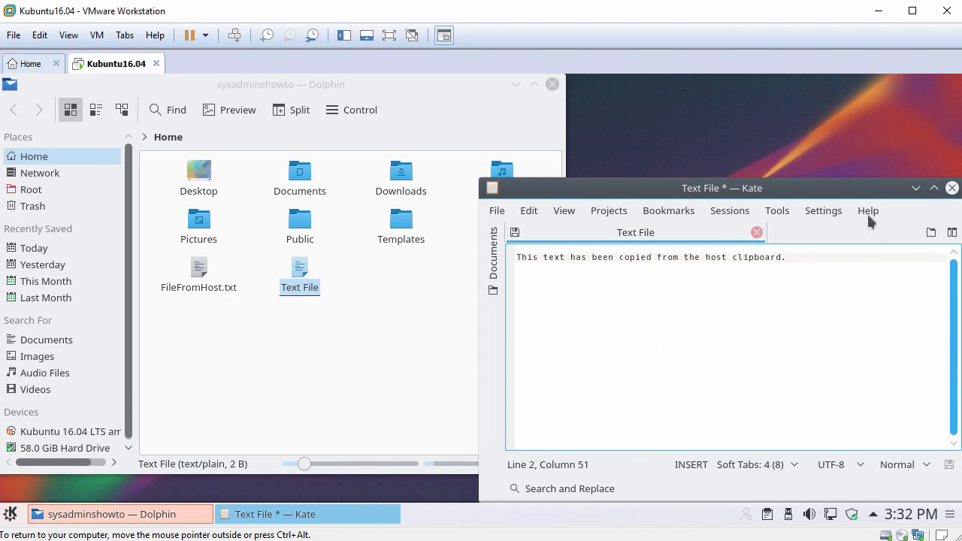
Close Kate, discarding the changes to Text File, and close the file manager
click(952, 188)
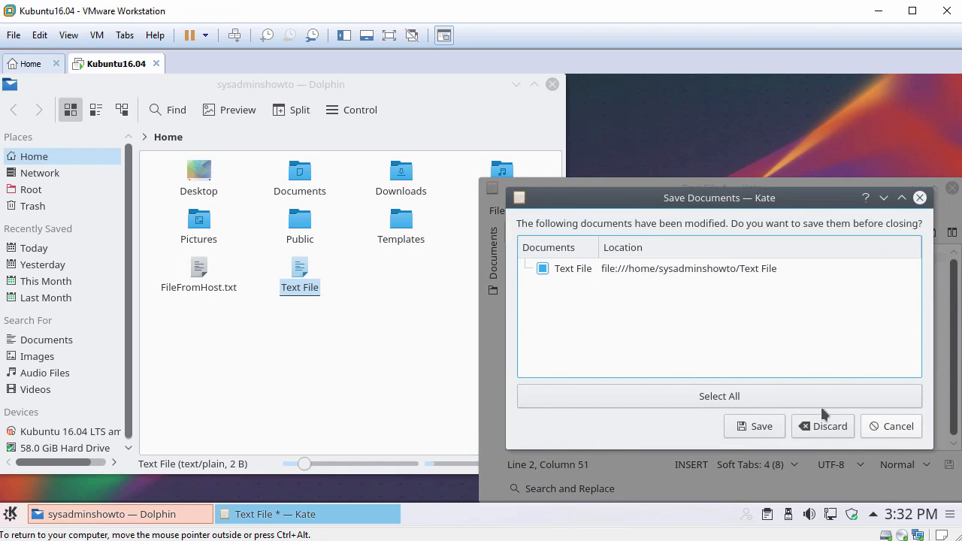
click(821, 426)
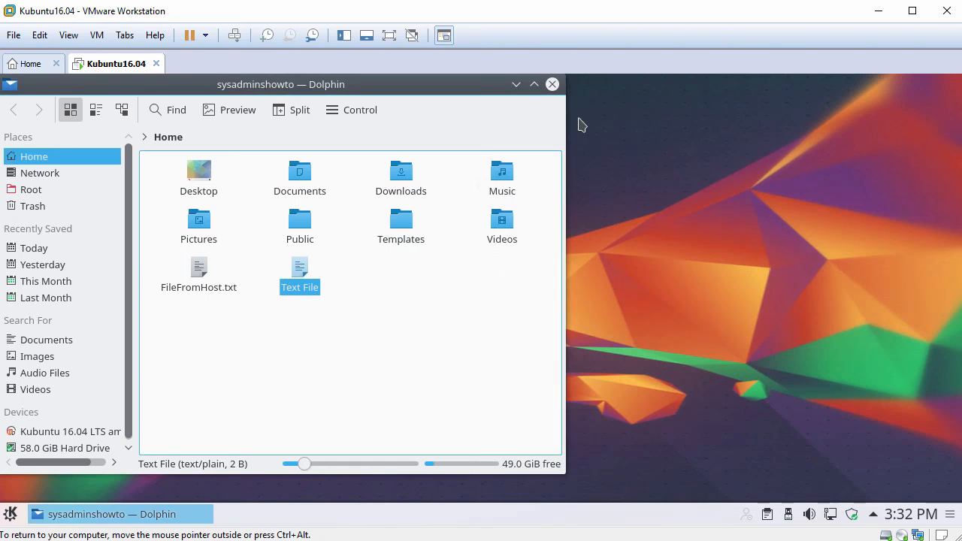
click(552, 83)
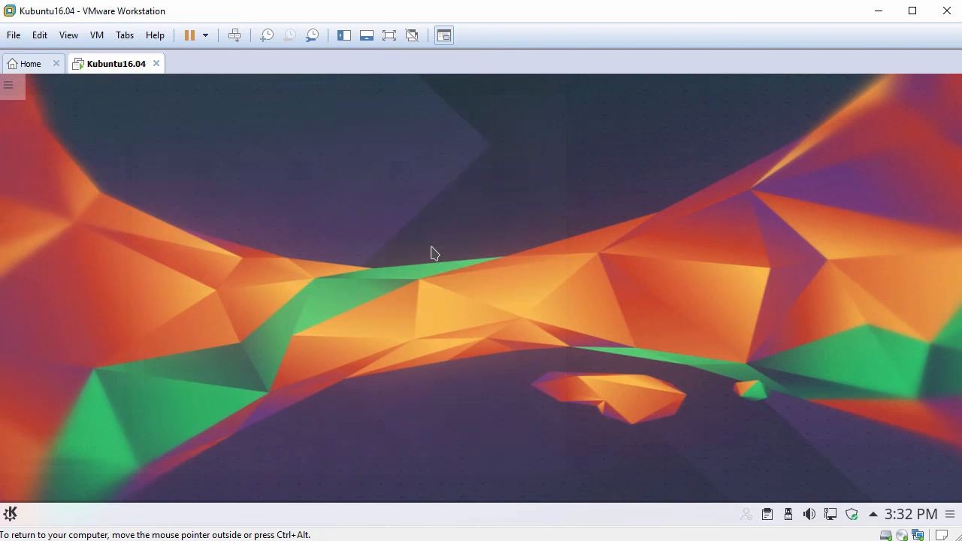
click(13, 519)
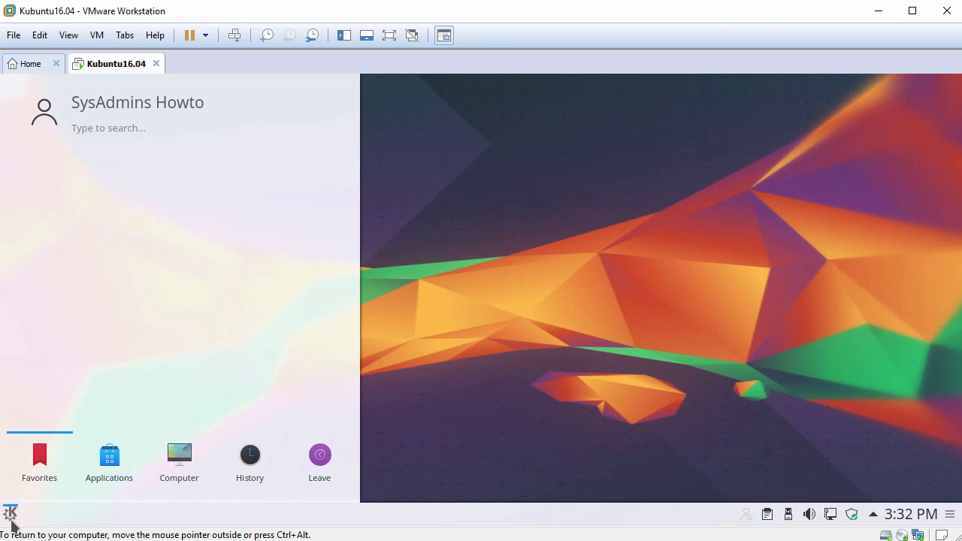
click(116, 460)
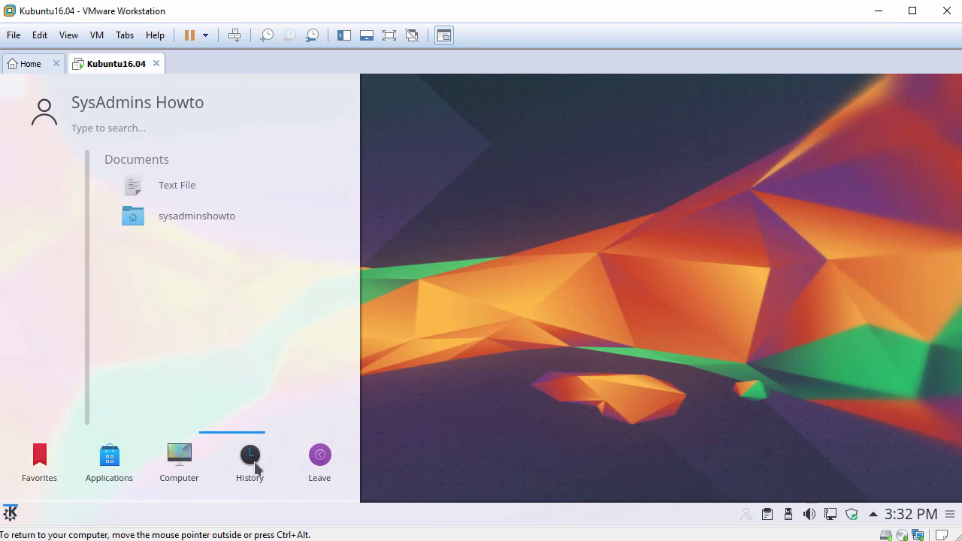
click(531, 324)
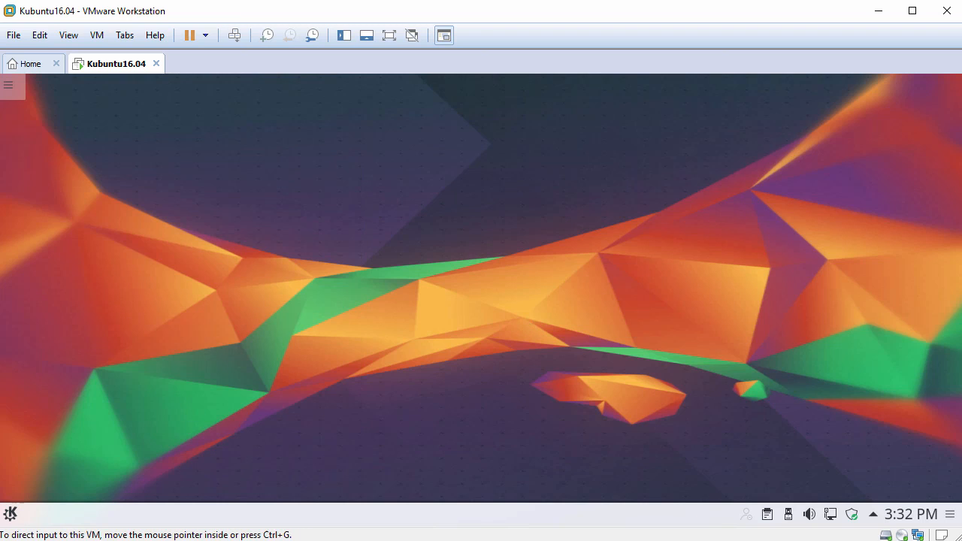